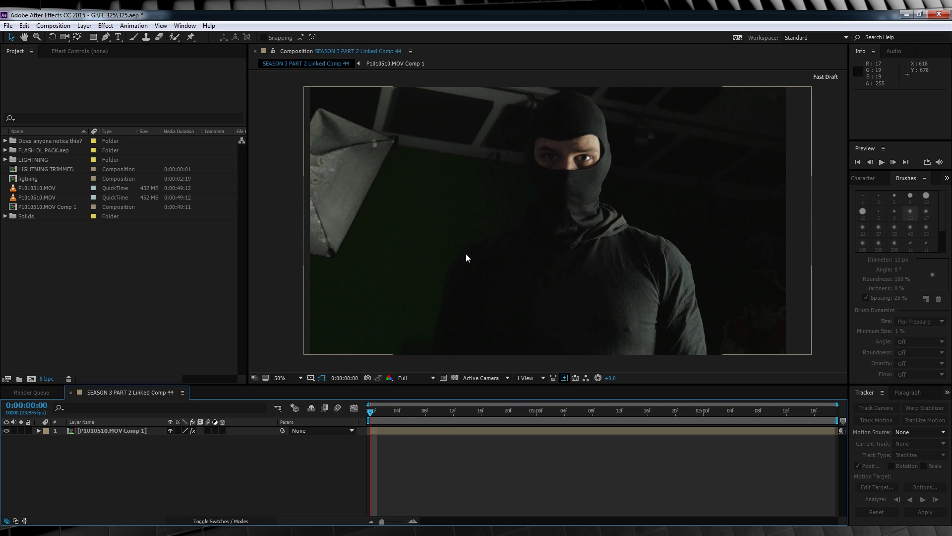
- Preview the actor footage, add a null layer renamed 'eyes', and show the Tracker panel
key(space)
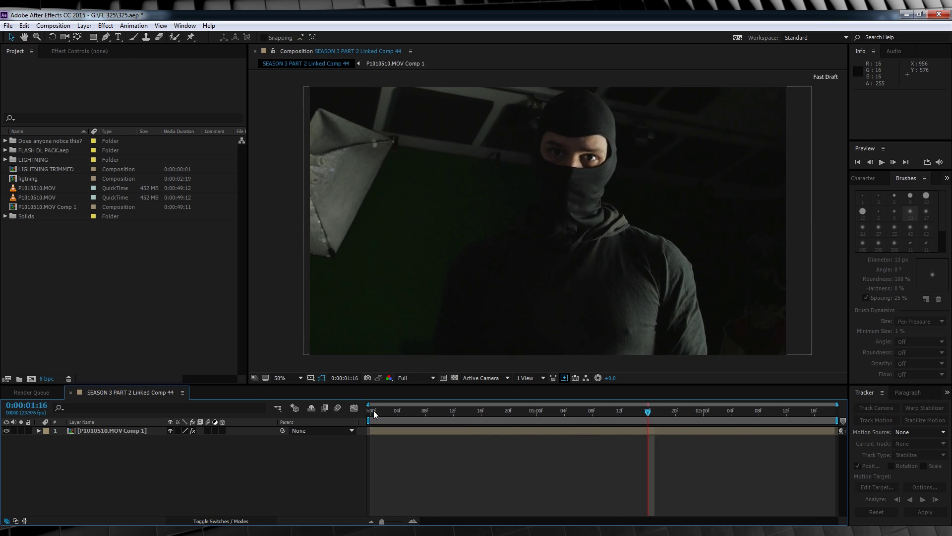
click(371, 412)
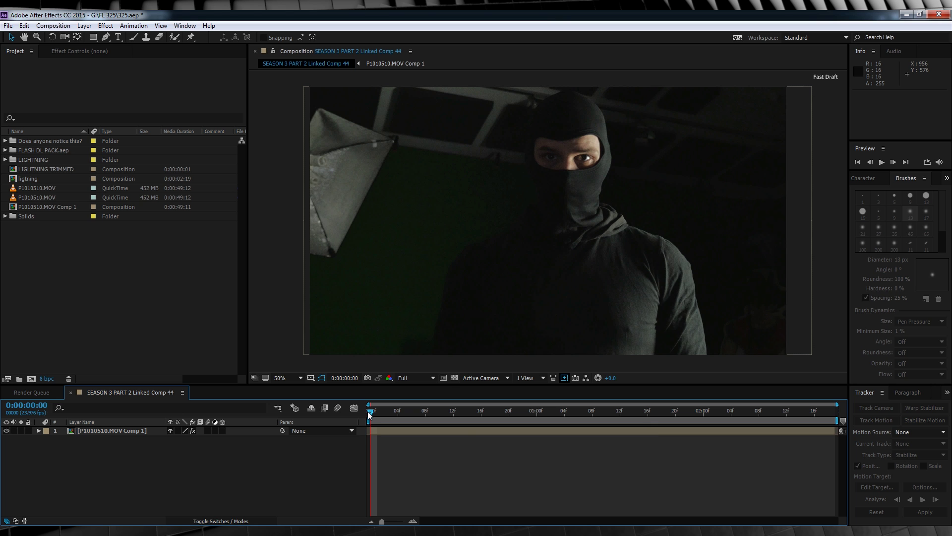
click(84, 26)
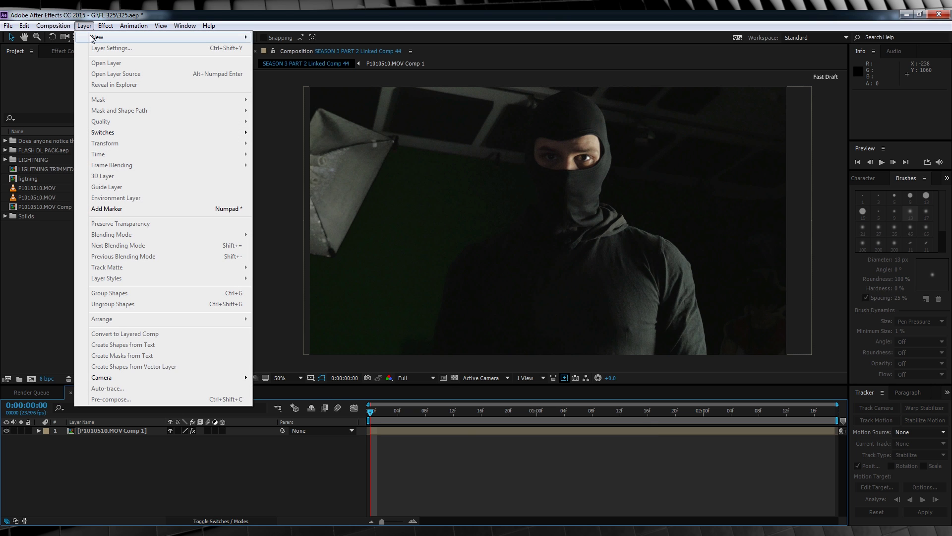
mouse_move(112, 38)
click(283, 82)
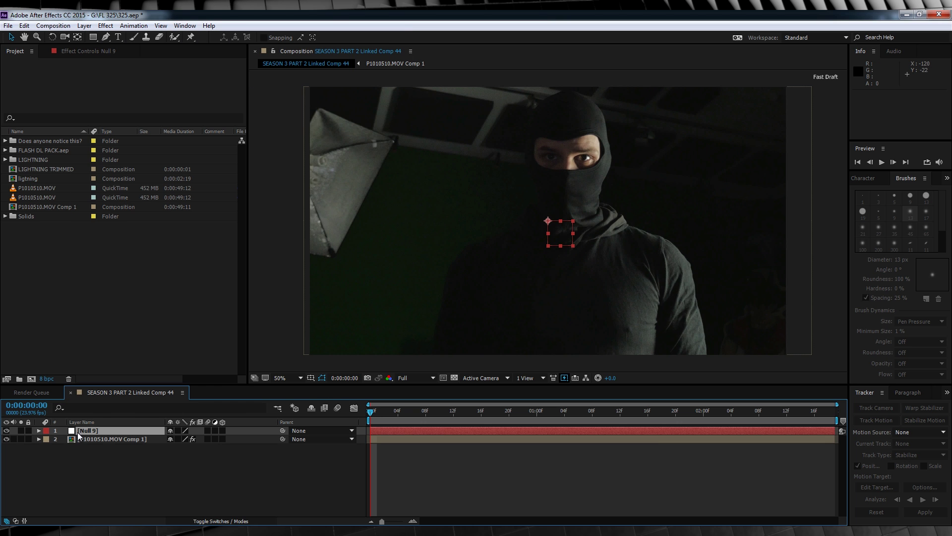
key(Return)
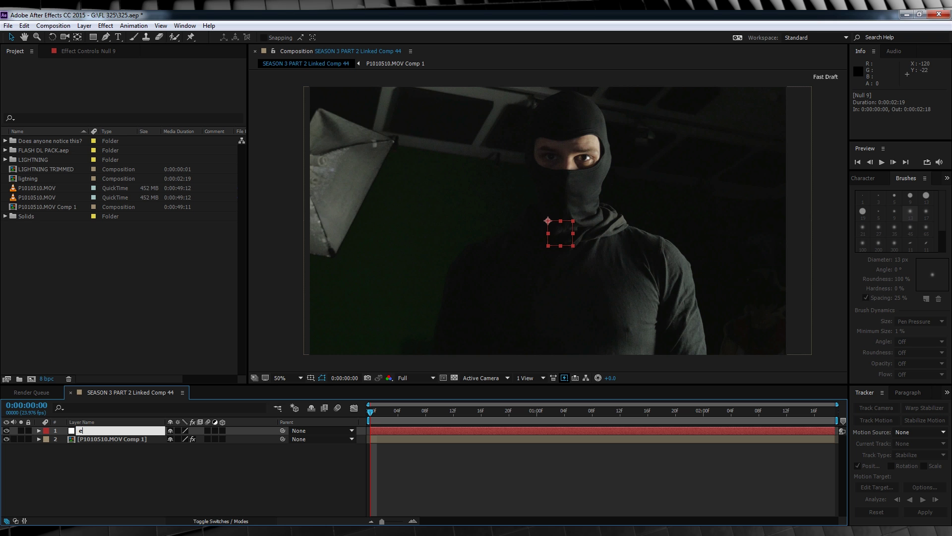
click(143, 476)
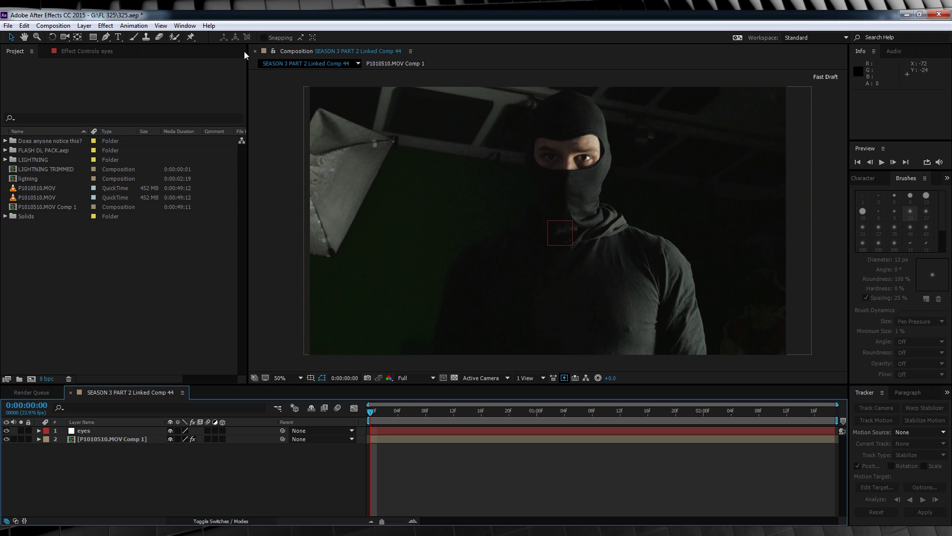
click(185, 25)
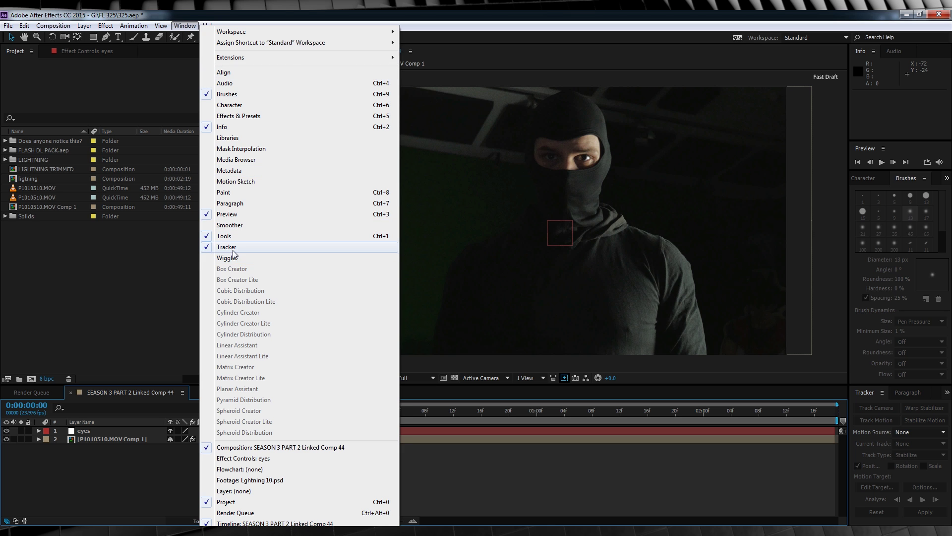
click(184, 18)
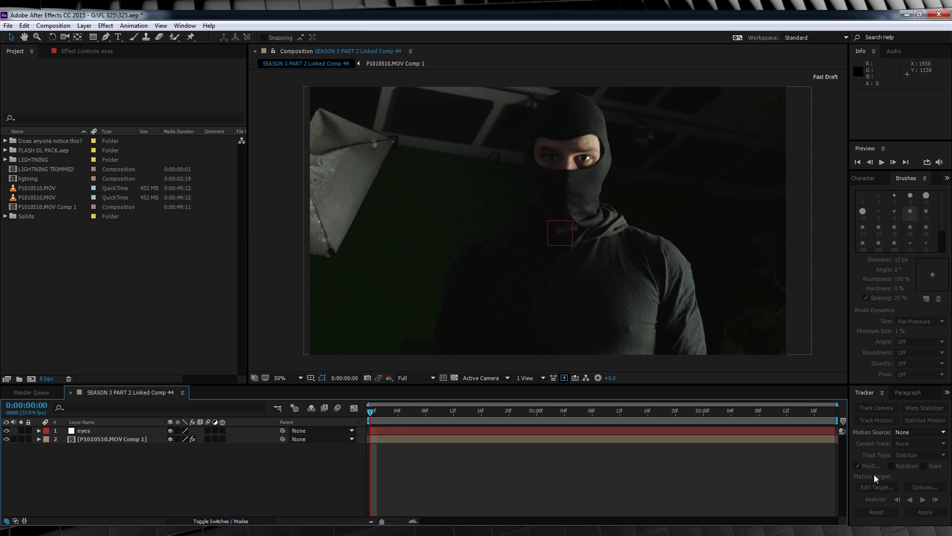
- Track both eyes on the footage with two track points and apply X/Y motion to the 'eyes' null
click(132, 440)
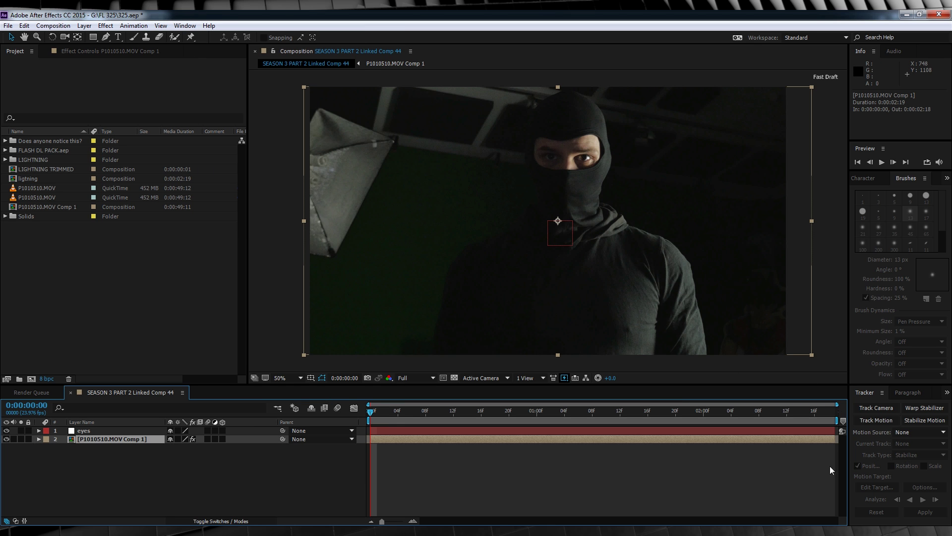
click(874, 420)
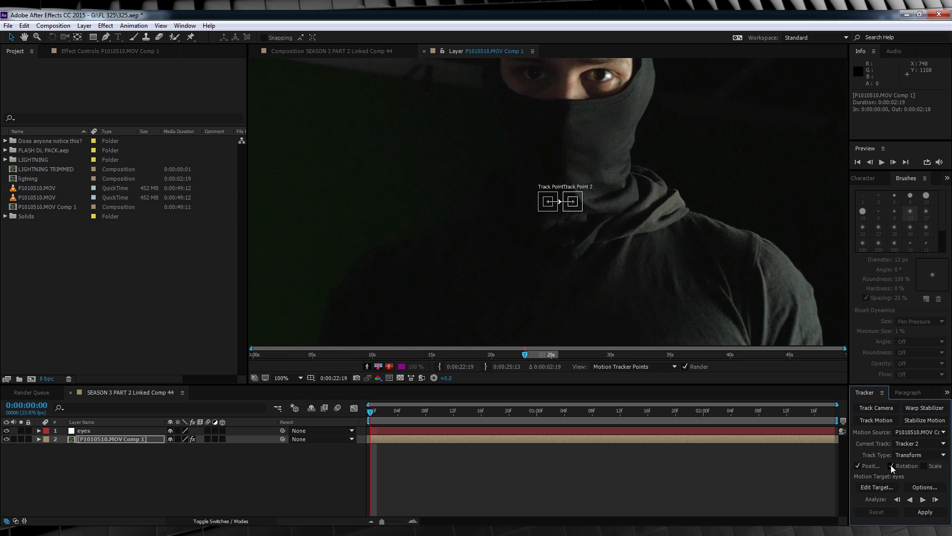
drag(578, 203, 602, 74)
drag(552, 205, 540, 75)
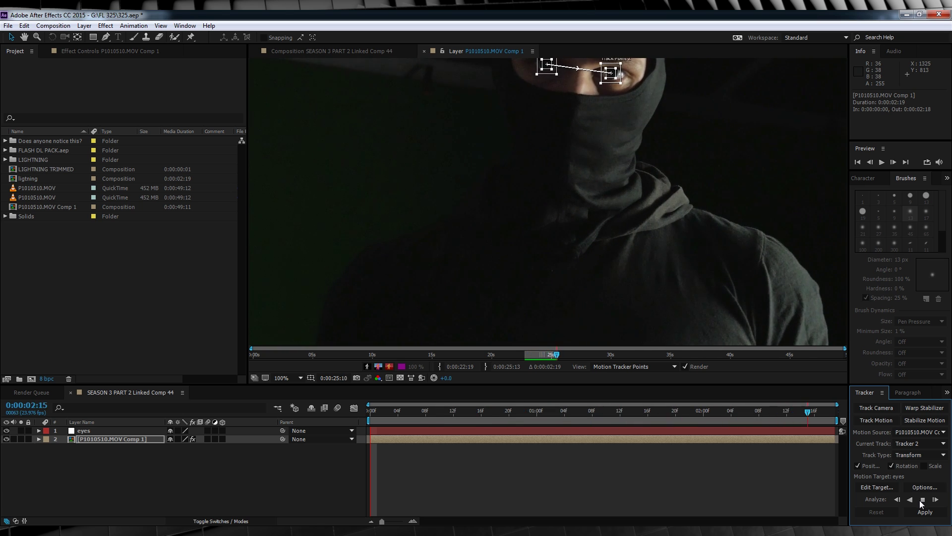
click(886, 489)
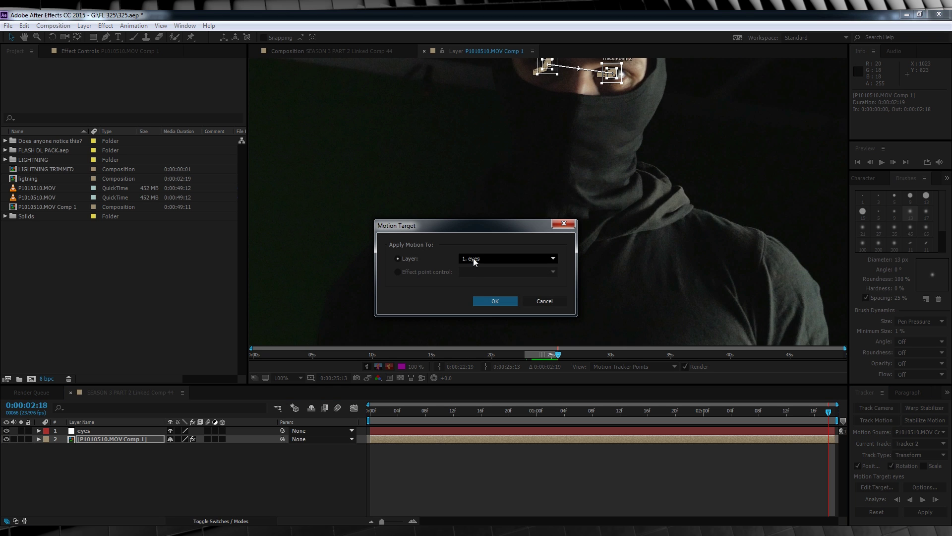
click(494, 301)
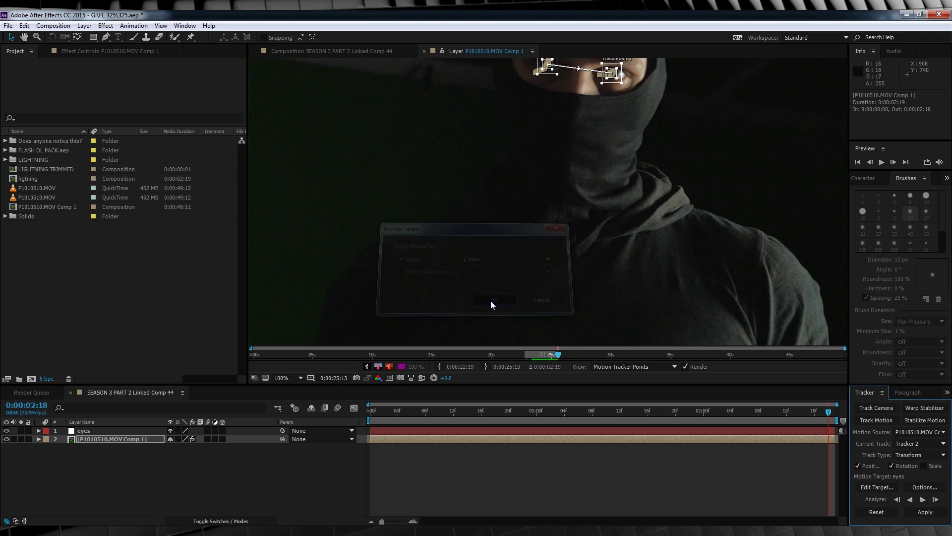
click(936, 513)
click(468, 284)
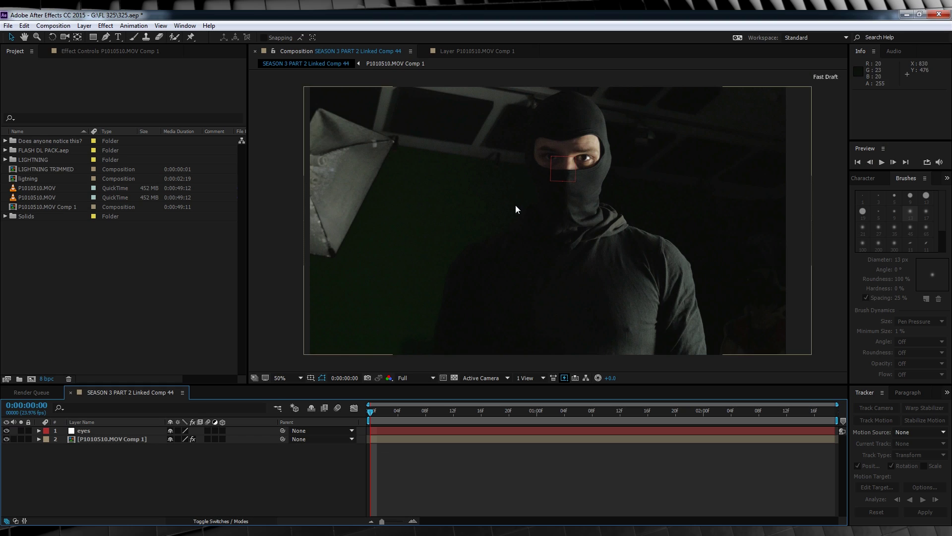
- Create a new black 1920×1080 solid named 'EYEBALLS'
click(84, 26)
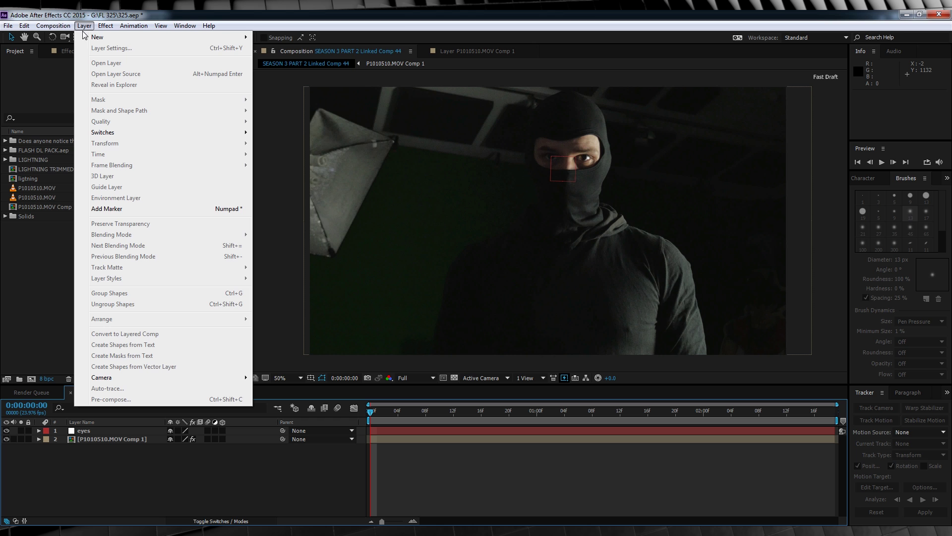
mouse_move(97, 36)
click(270, 48)
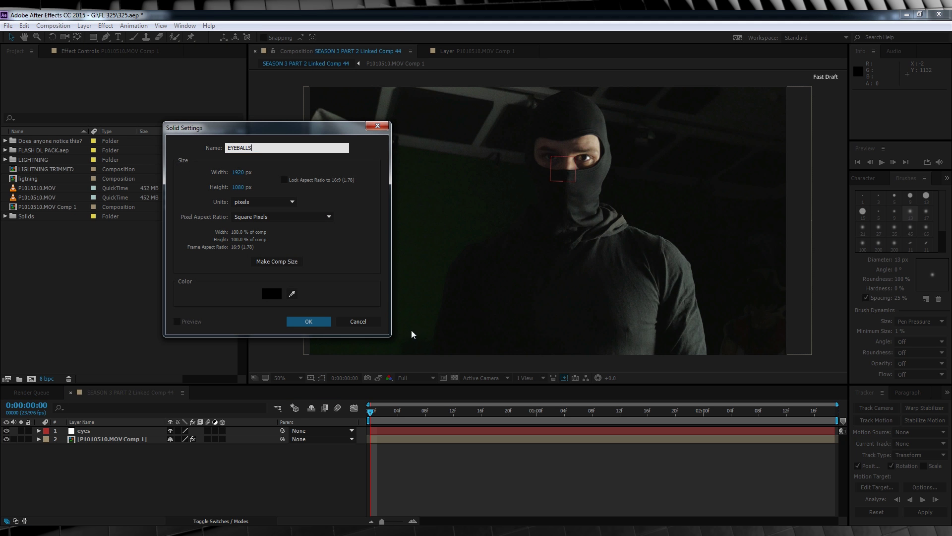
text(EYEBALLS)
click(315, 322)
- Apply the Fractal Noise effect to the EYEBALLS solid
click(106, 26)
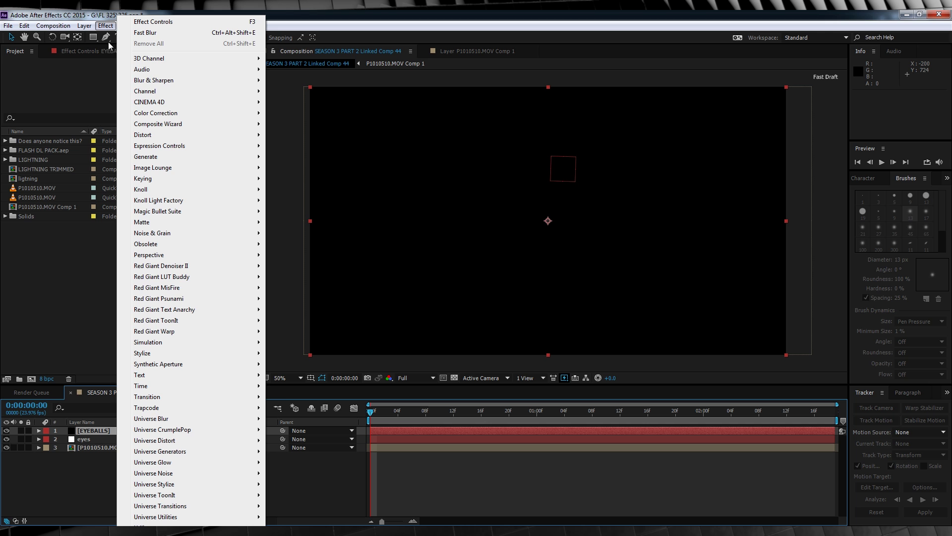
mouse_move(172, 237)
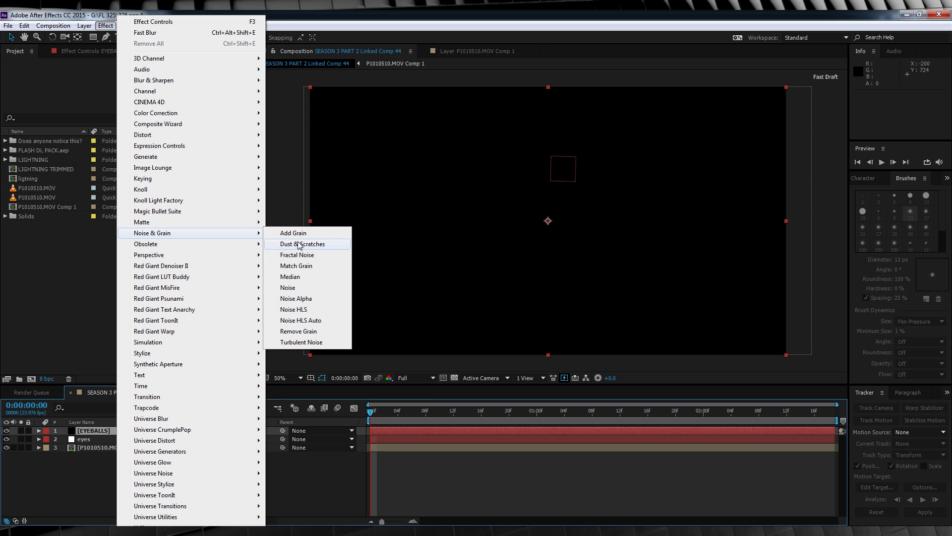
click(297, 255)
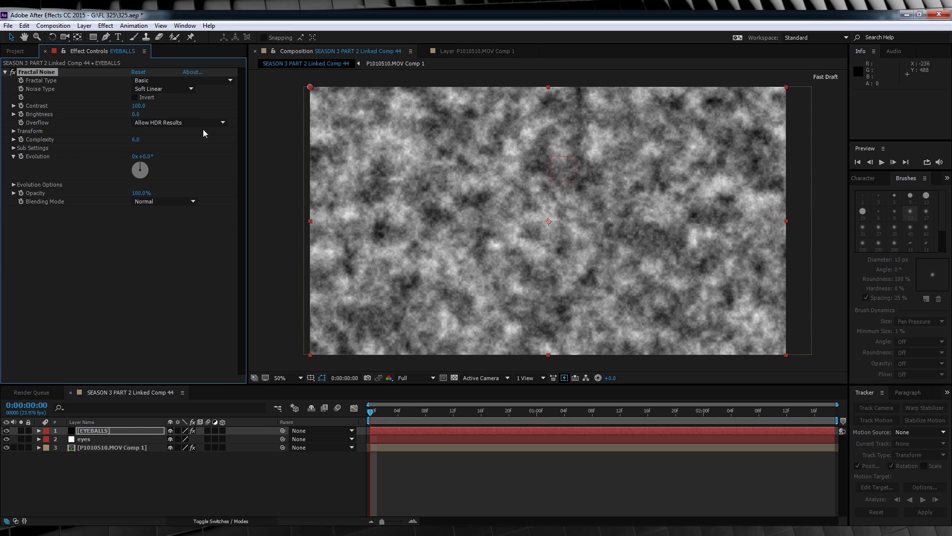
- Set Fractal Noise to Dynamic Progressive, inverted, Contrast 300, Brightness 25, Sub Influence 105, Sub Scaling 62
click(181, 85)
click(160, 155)
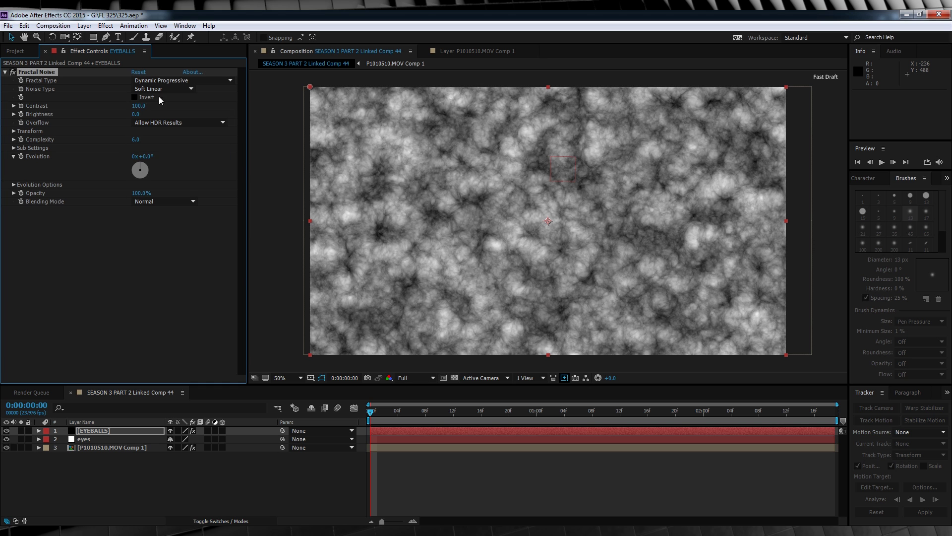
click(134, 97)
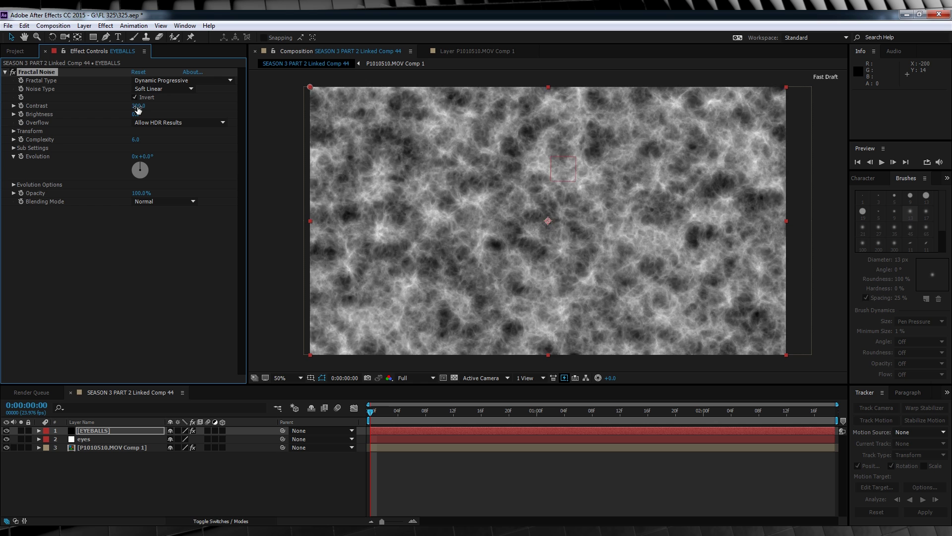
click(136, 114)
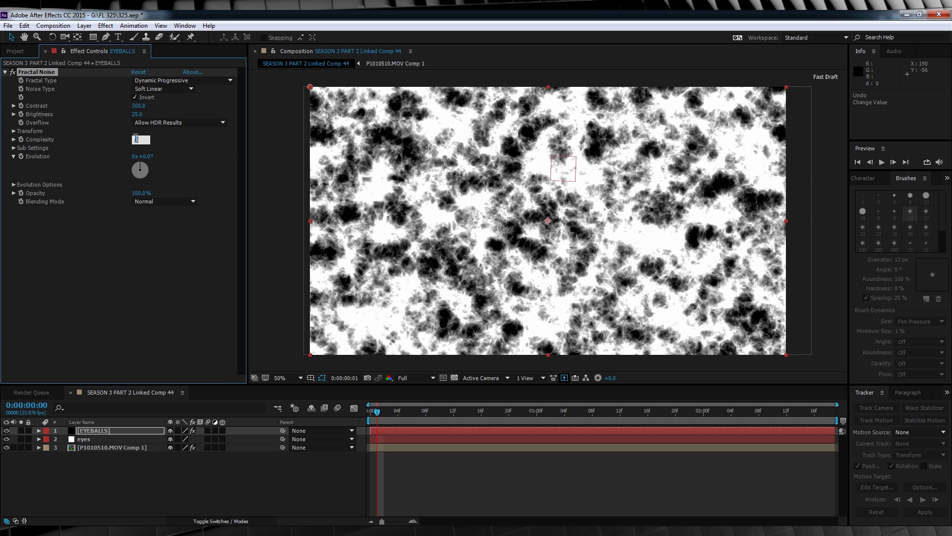
click(13, 148)
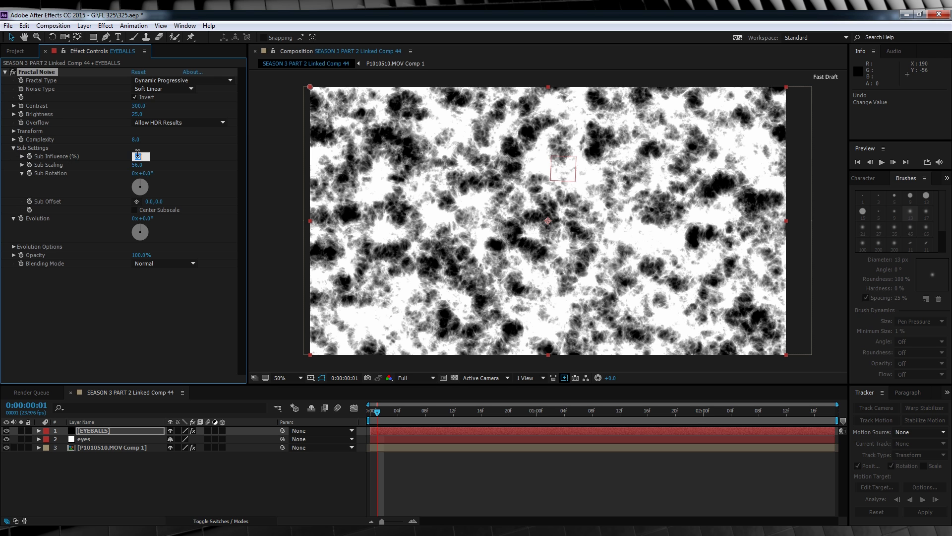
key(Return)
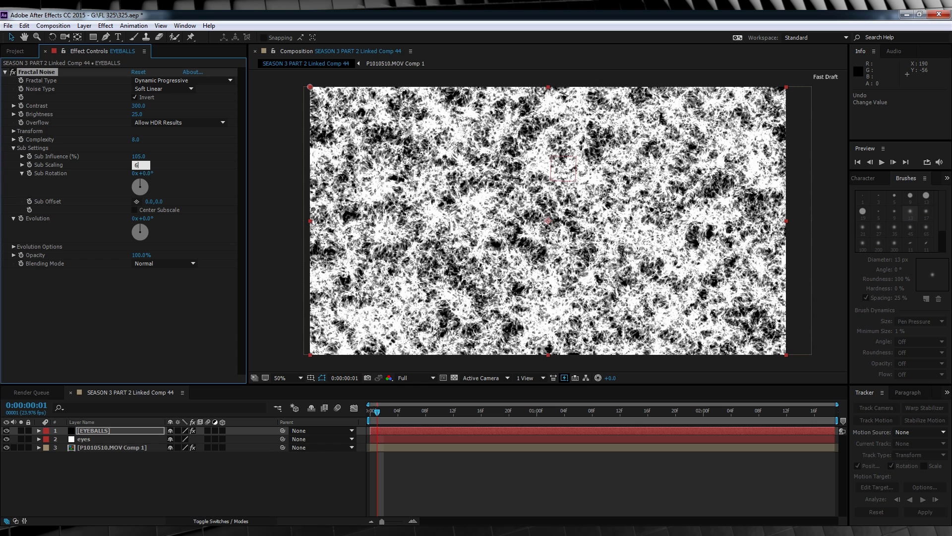
drag(134, 166, 134, 166)
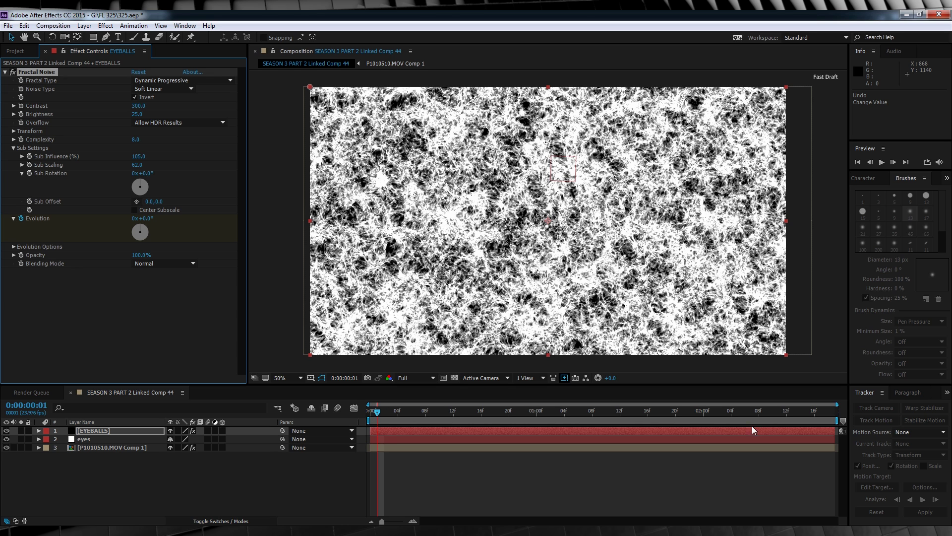
- Keyframe Evolution to 165° on the last frame, then preview the churning noise from frame 0
click(831, 411)
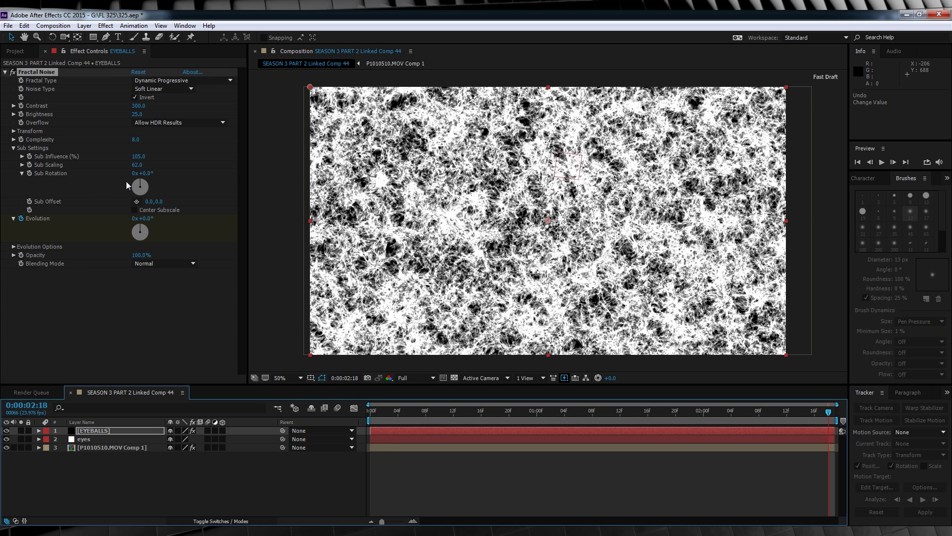
click(147, 218)
text(16)
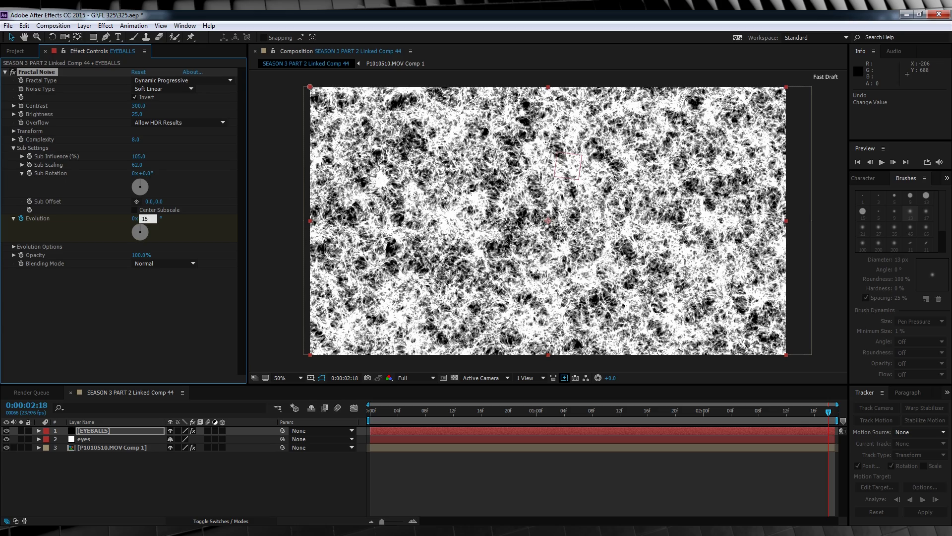
text(5)
key(Return)
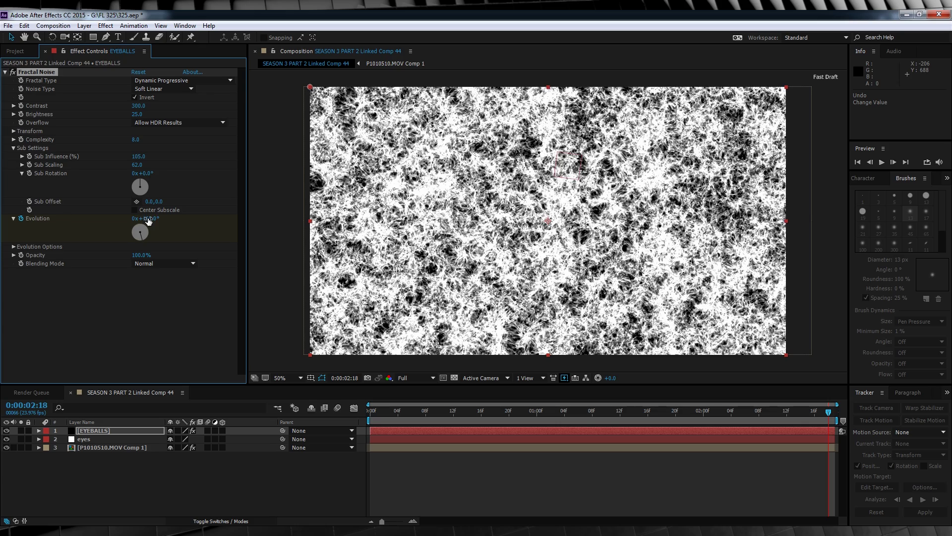
click(373, 414)
key(space)
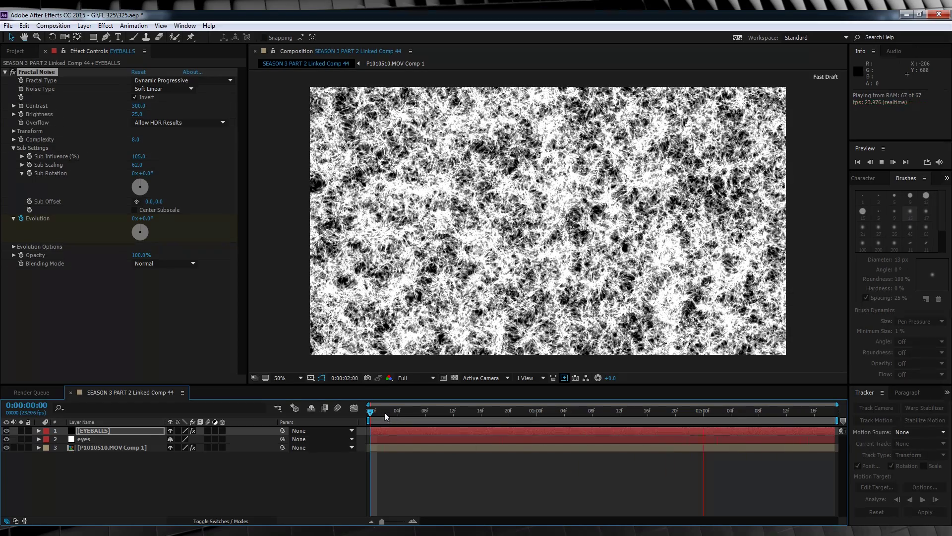
key(space)
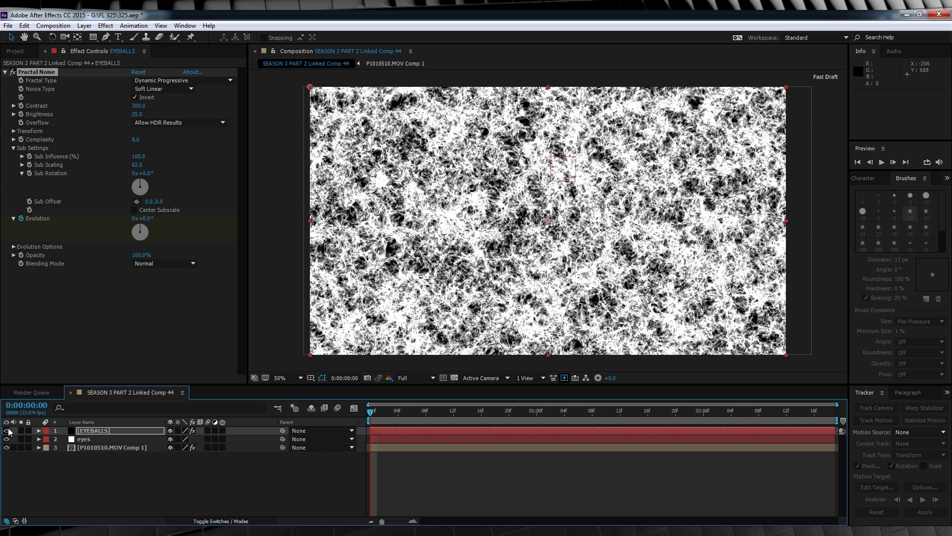
- Hide EYEBALLS and trace a closed pen mask around the actor's right eye
click(6, 430)
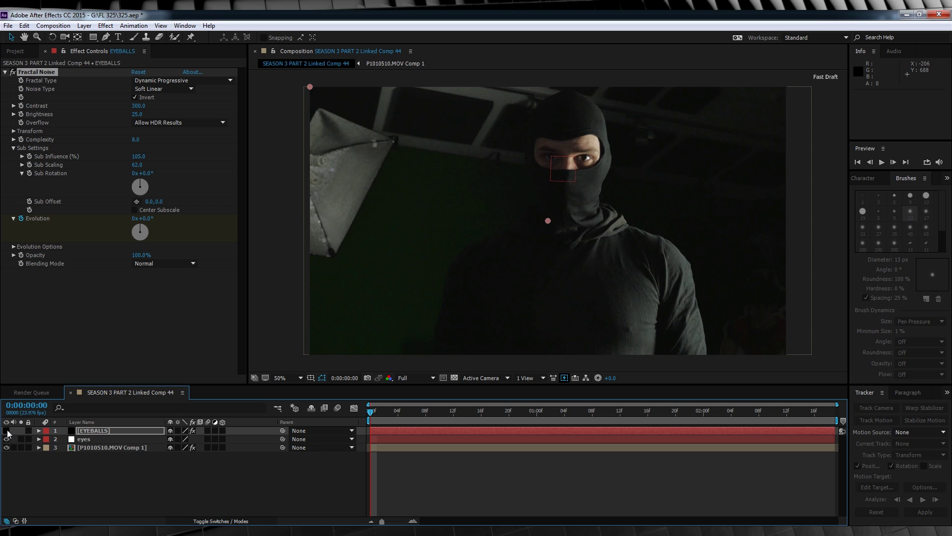
click(105, 37)
scroll(589, 149, up, 5)
click(574, 245)
click(538, 246)
drag(519, 247, 512, 247)
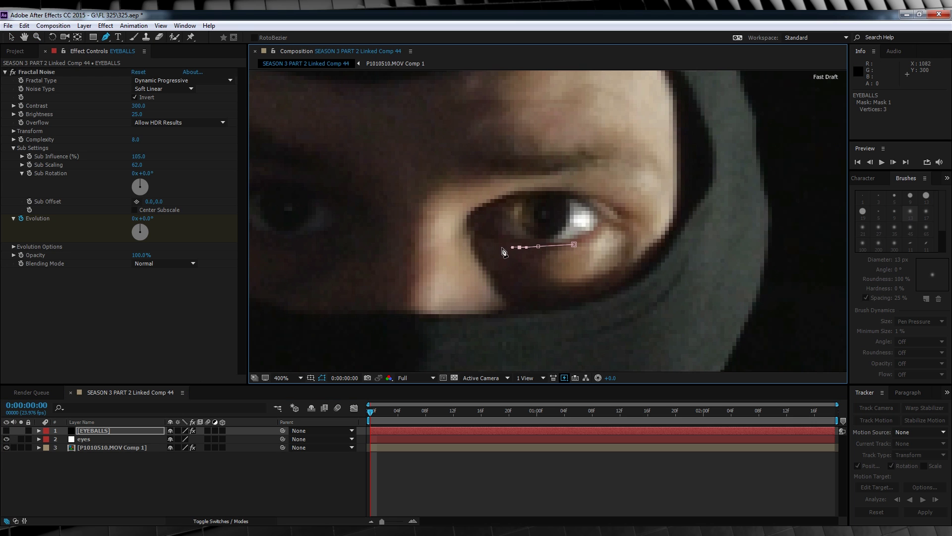
click(476, 203)
click(514, 190)
click(555, 185)
click(589, 190)
click(615, 211)
click(597, 232)
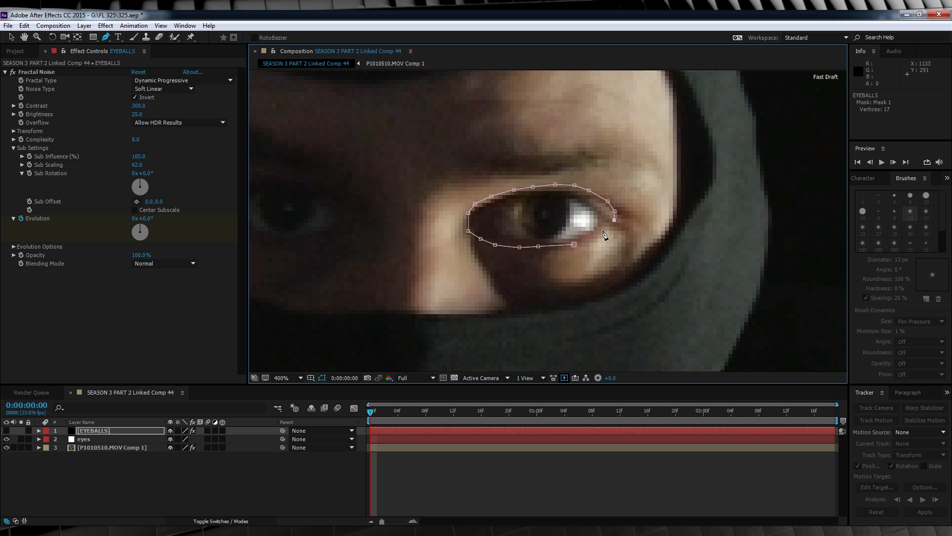
click(581, 242)
click(573, 245)
scroll(546, 221, down, 2)
- Trace a second closed mask around the left eye and make EYEBALLS visible again
click(429, 232)
click(416, 231)
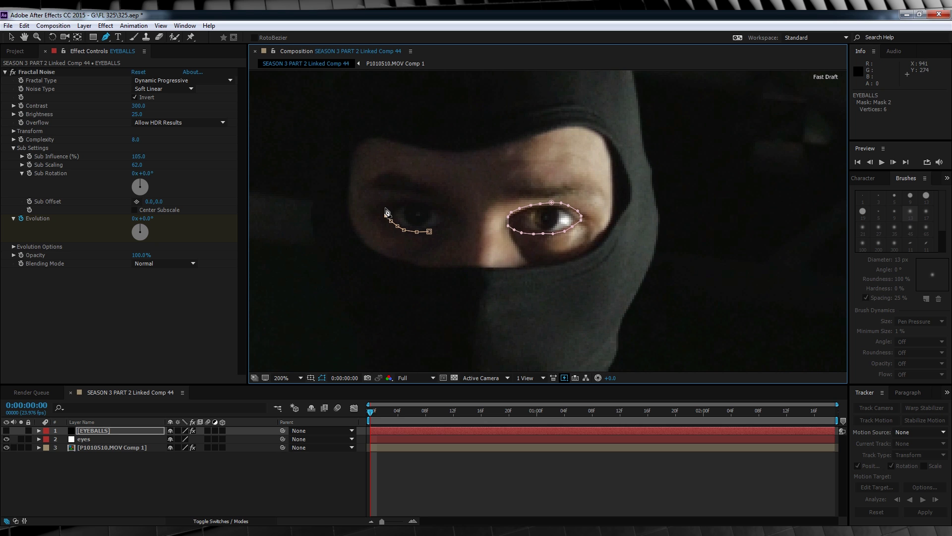
click(413, 198)
click(429, 200)
click(437, 204)
click(444, 207)
click(450, 213)
click(450, 218)
click(437, 229)
click(429, 232)
click(44, 418)
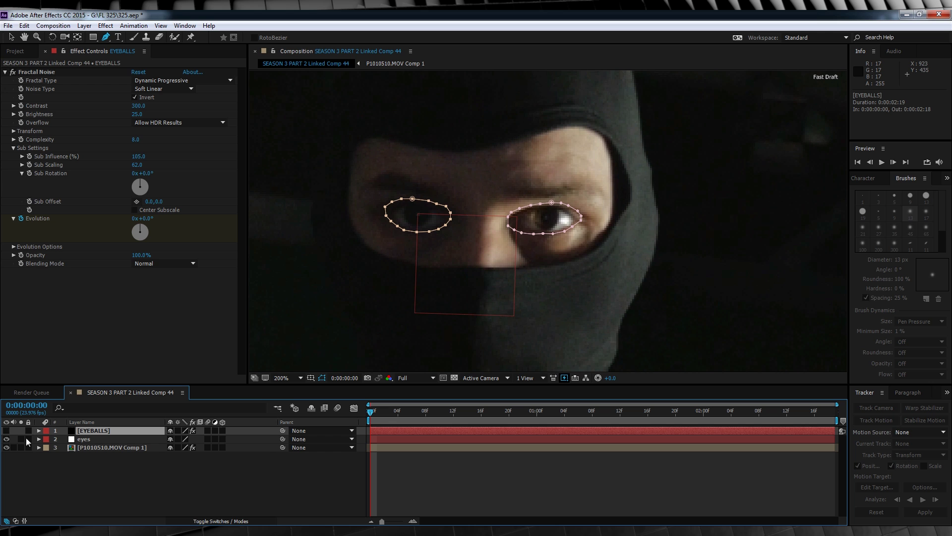
click(7, 431)
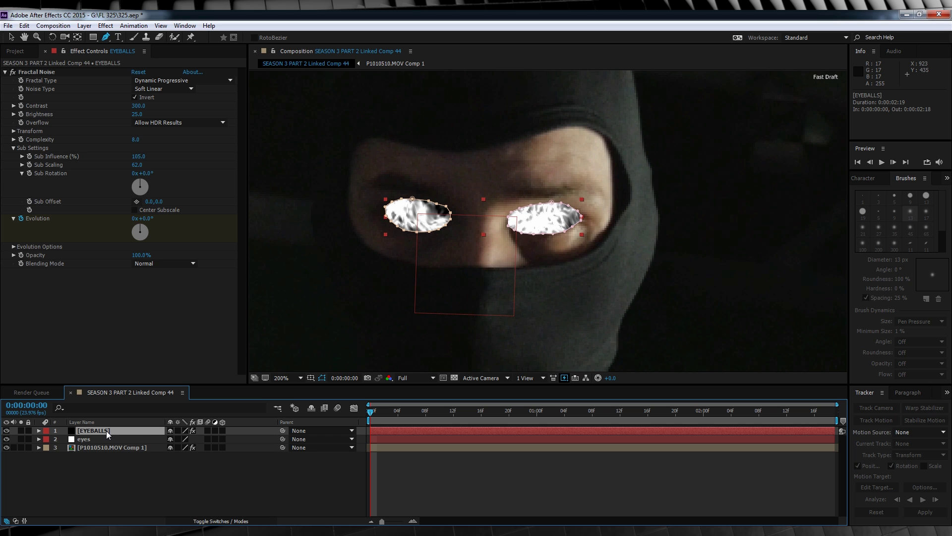
- Set Mask 1 and Mask 2 feather to 8 pixels
key(f)
click(190, 447)
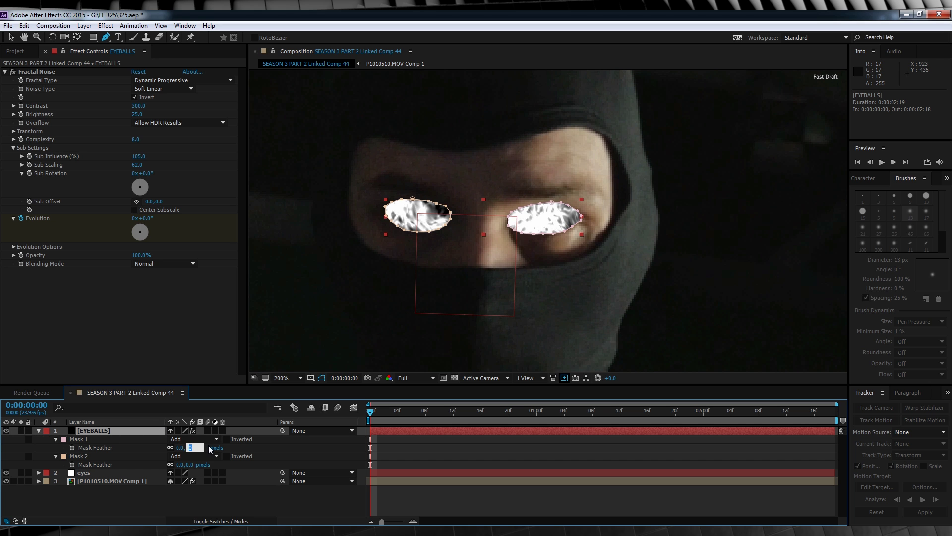
key(Return)
click(192, 465)
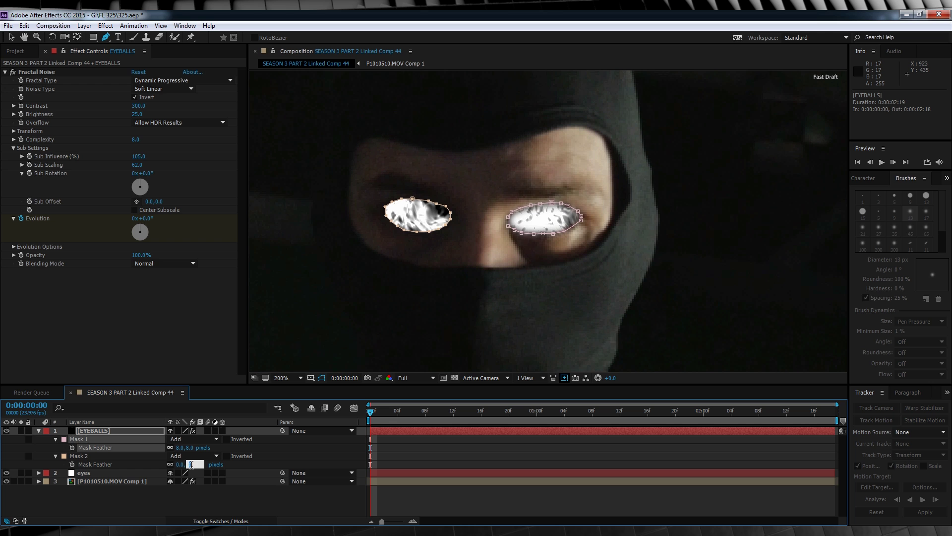
key(Return)
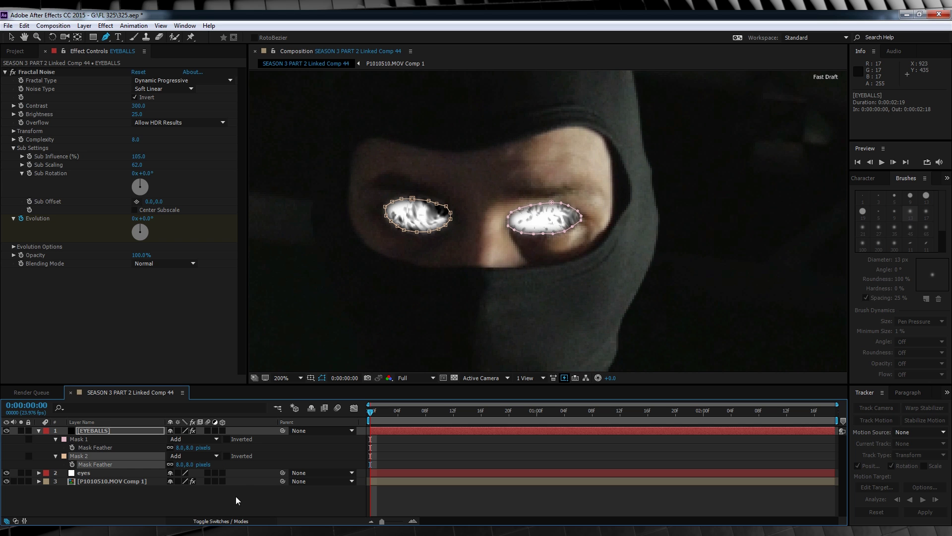
- Check Mask 1's properties, keep the right-eye mask unchanged, and reselect EYEBALLS with the Selection tool
click(56, 439)
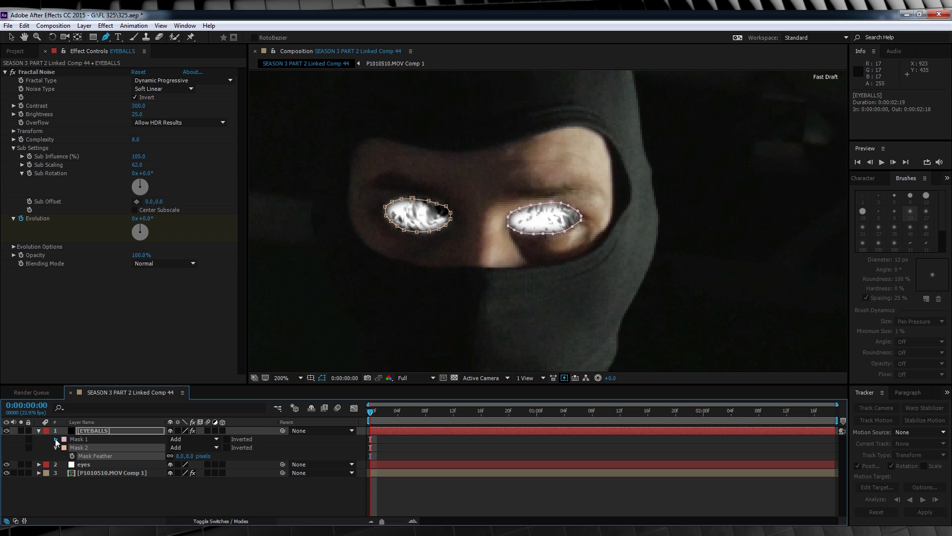
click(56, 439)
drag(172, 474, 170, 472)
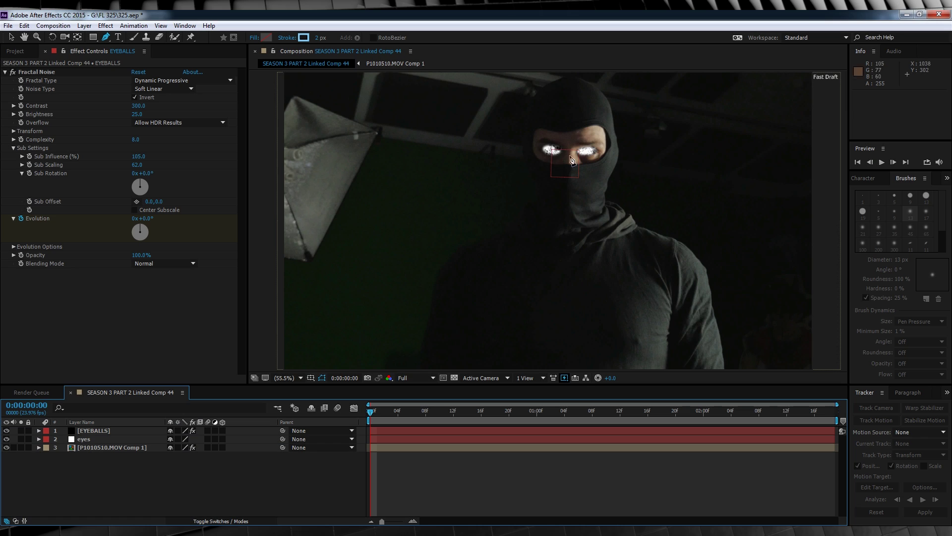
key(v)
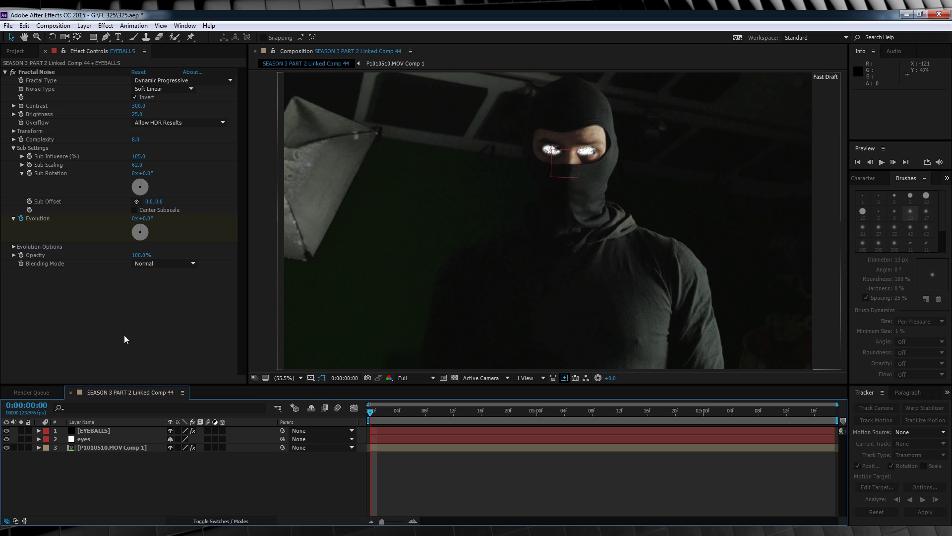
click(90, 431)
- Add a Tint effect to EYEBALLS mapping black to blue 474BFF
click(106, 26)
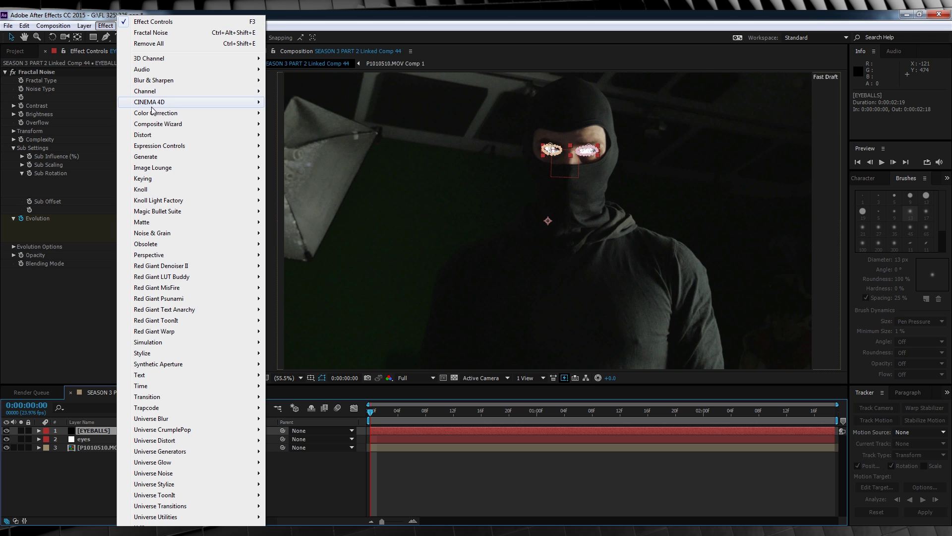
mouse_move(158, 115)
click(296, 440)
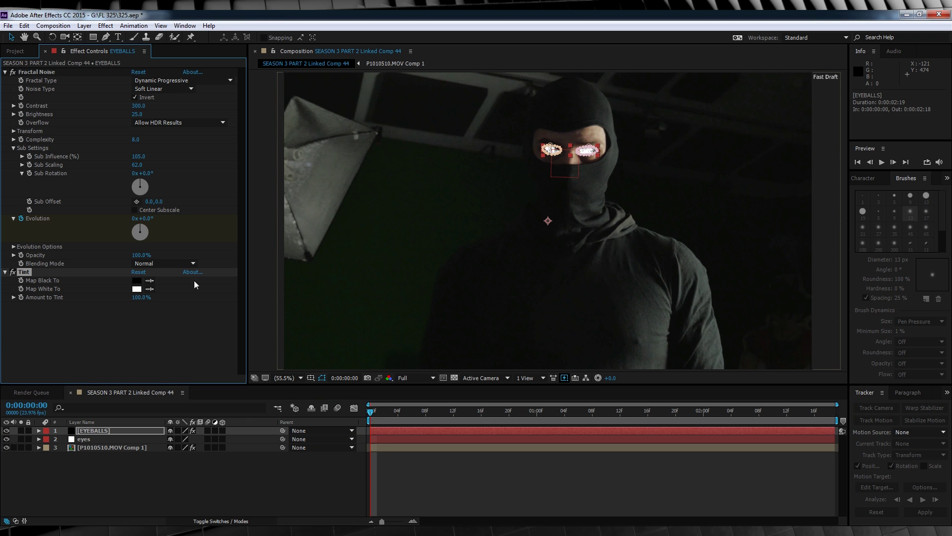
click(136, 282)
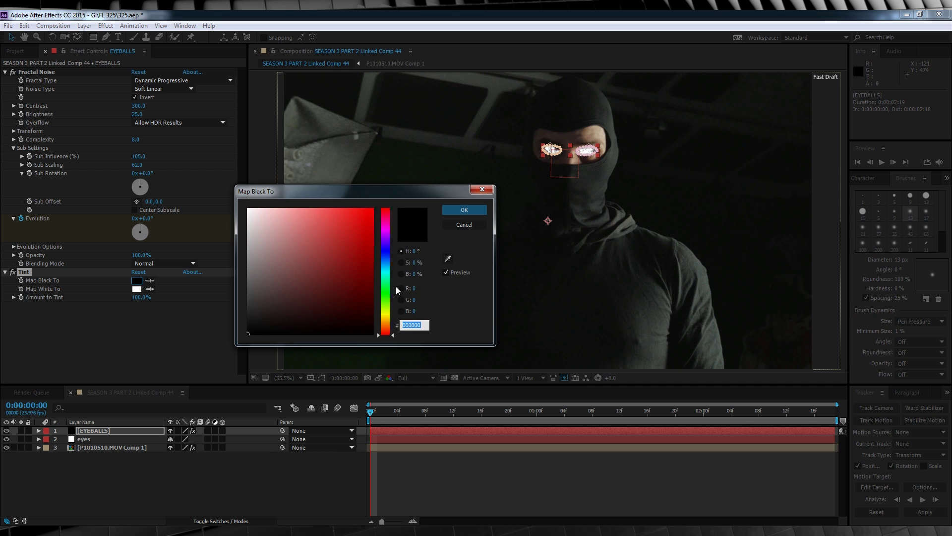
click(386, 251)
drag(340, 235, 338, 209)
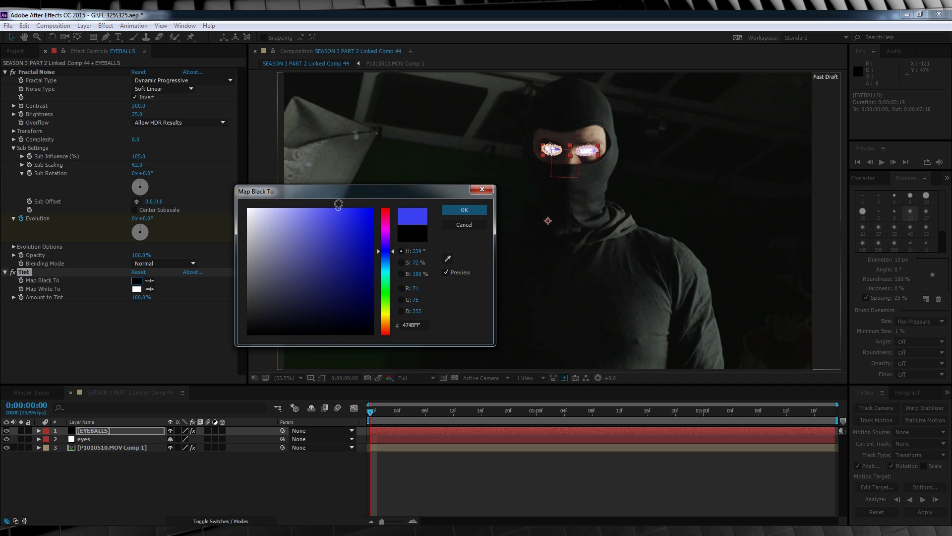
click(452, 210)
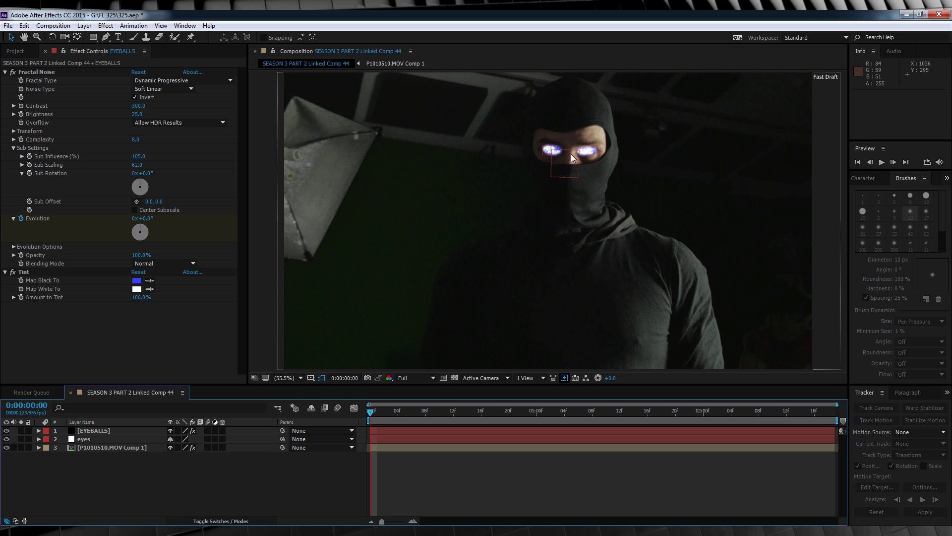
click(548, 148)
- Add a Fast Blur at Blurriness 1.0 to EYEBALLS and parent it to the 'eyes' null
click(106, 25)
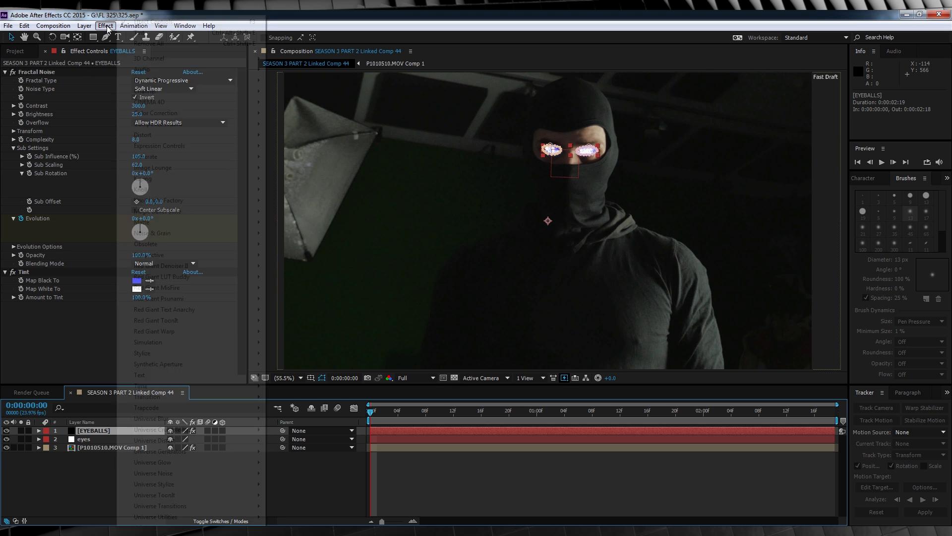
mouse_move(149, 81)
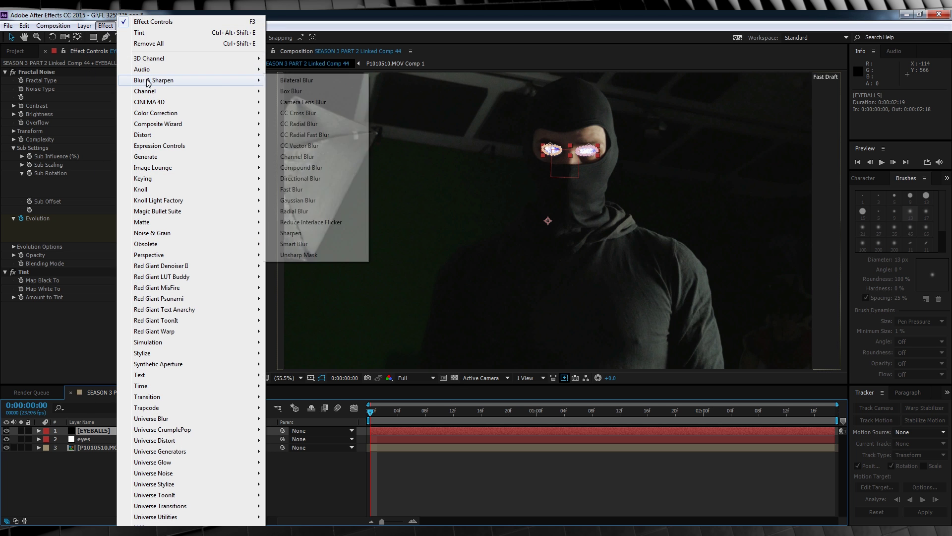
click(292, 189)
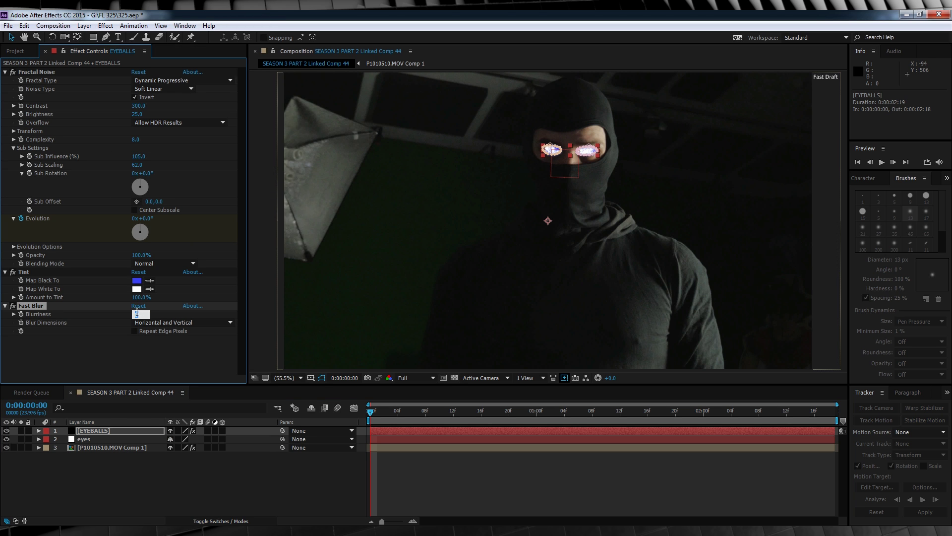
click(194, 480)
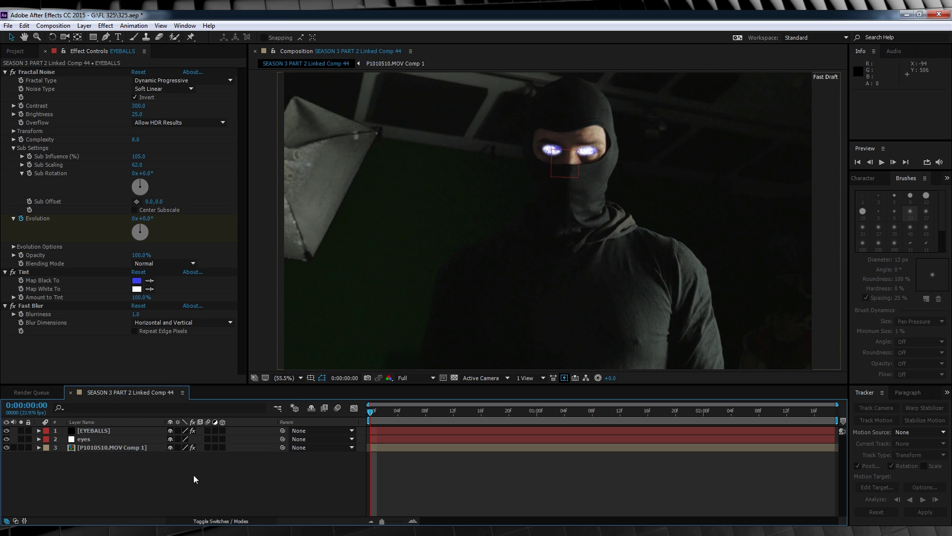
drag(283, 431, 106, 439)
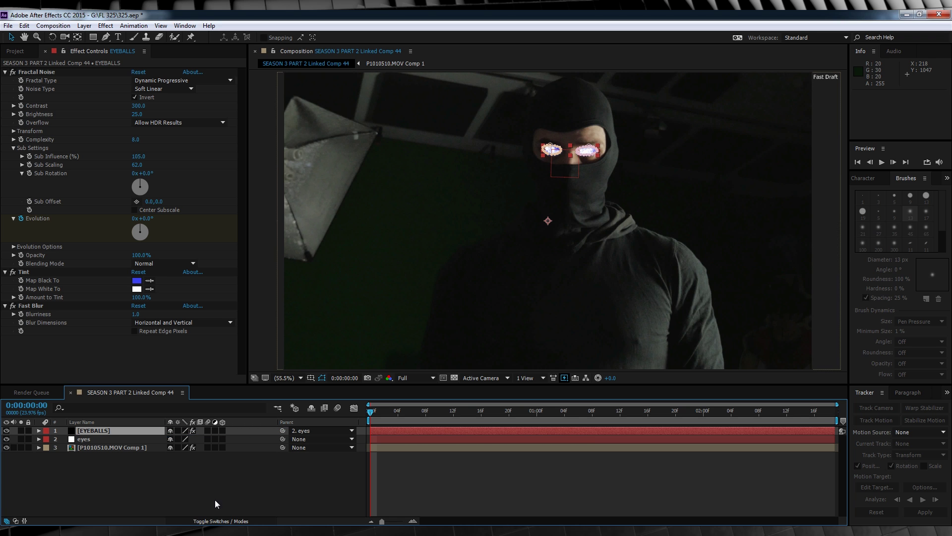
- Set EYEBALLS to Add blending, enable composition motion blur, and preview the glowing eyes
click(243, 520)
click(189, 433)
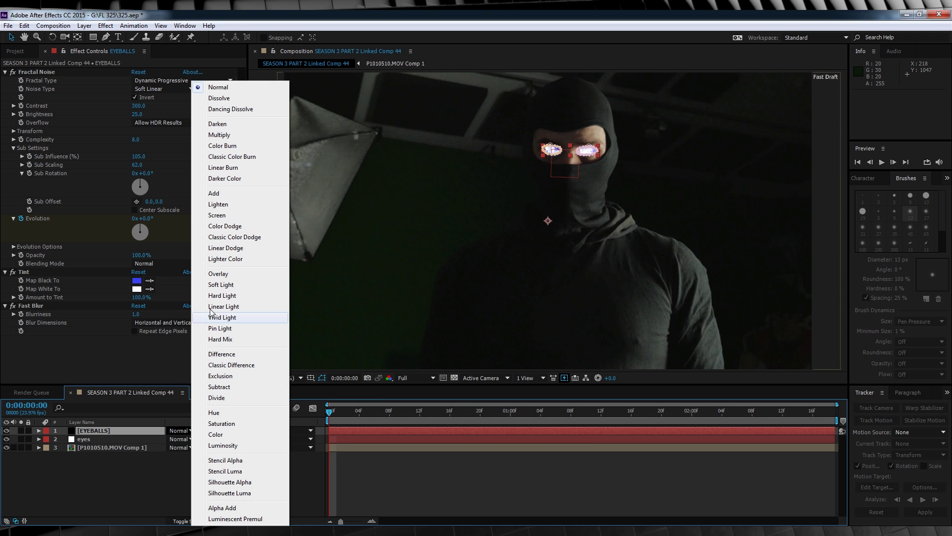
click(212, 194)
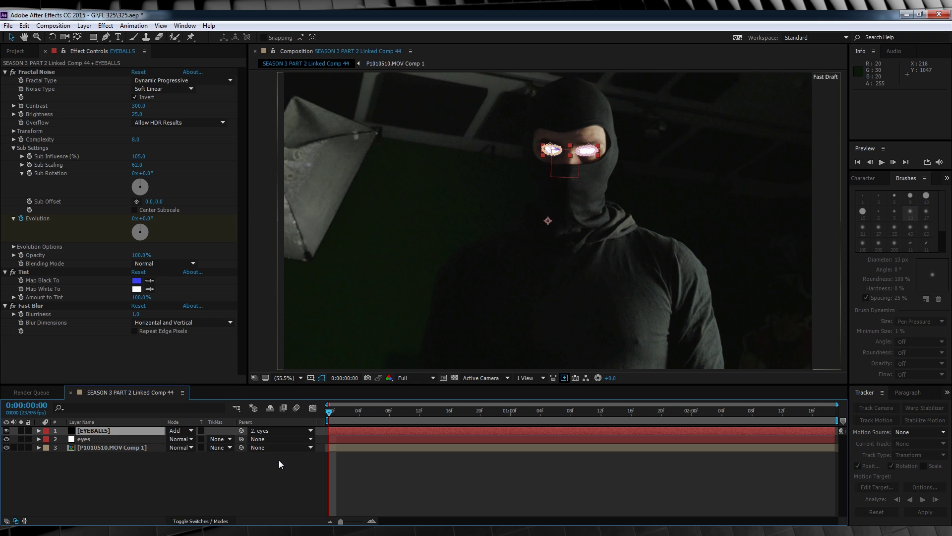
click(297, 409)
click(226, 519)
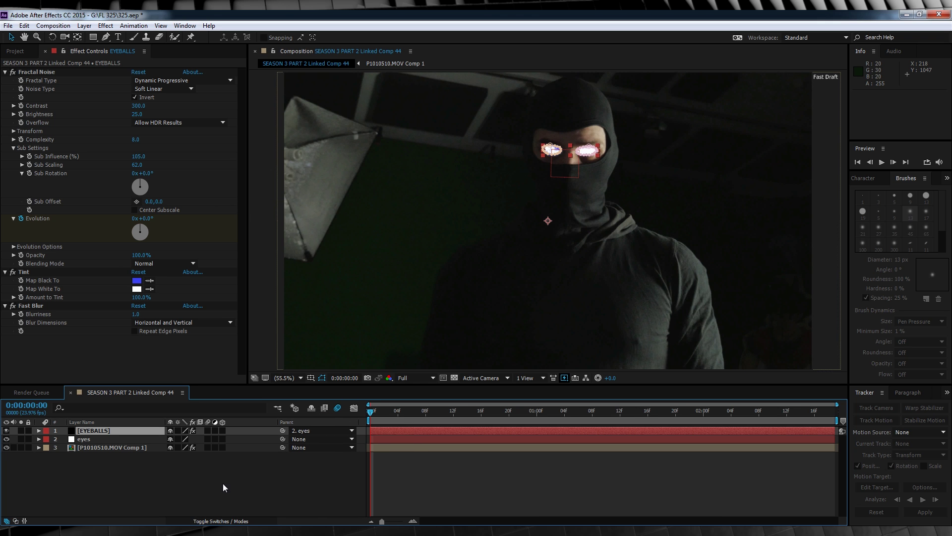
key(space)
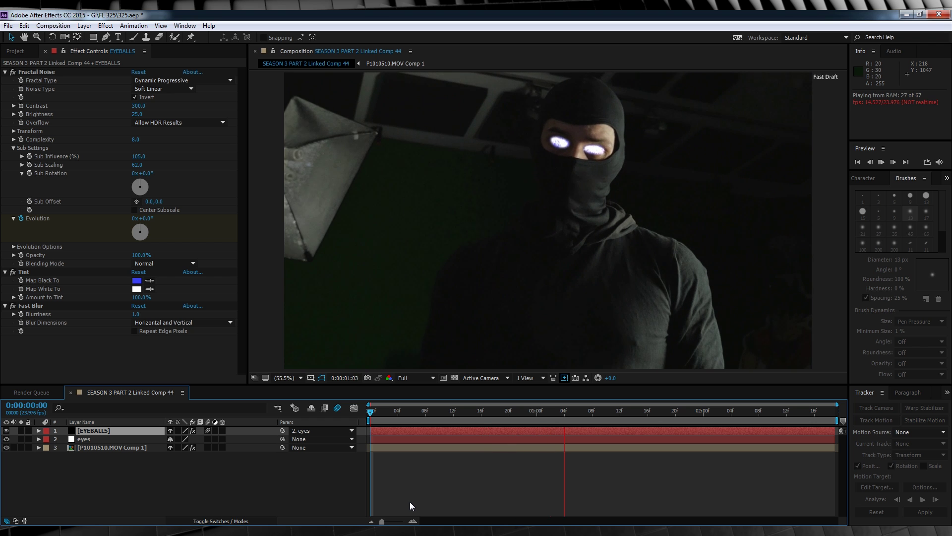
key(space)
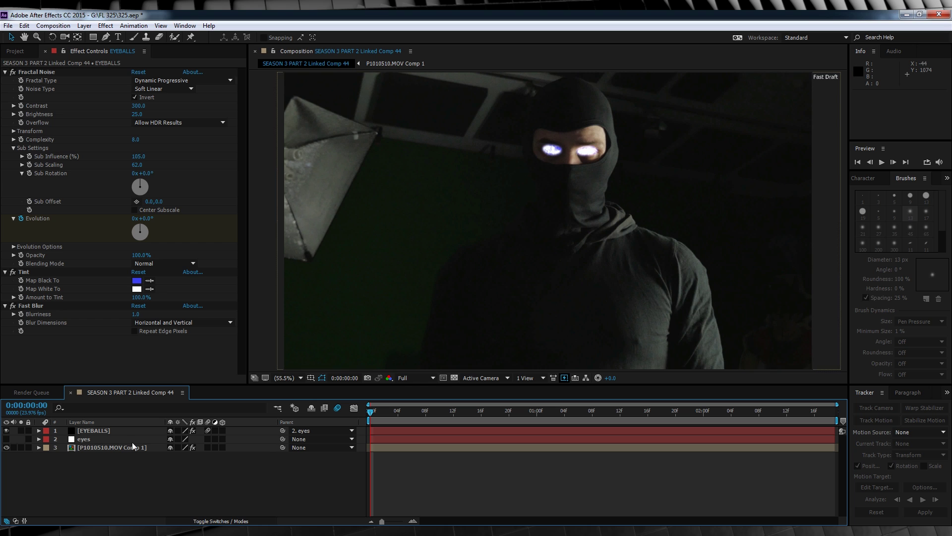
- Duplicate EYEBALLS with Ctrl+D and switch the top copy's Mode to Screen
click(91, 433)
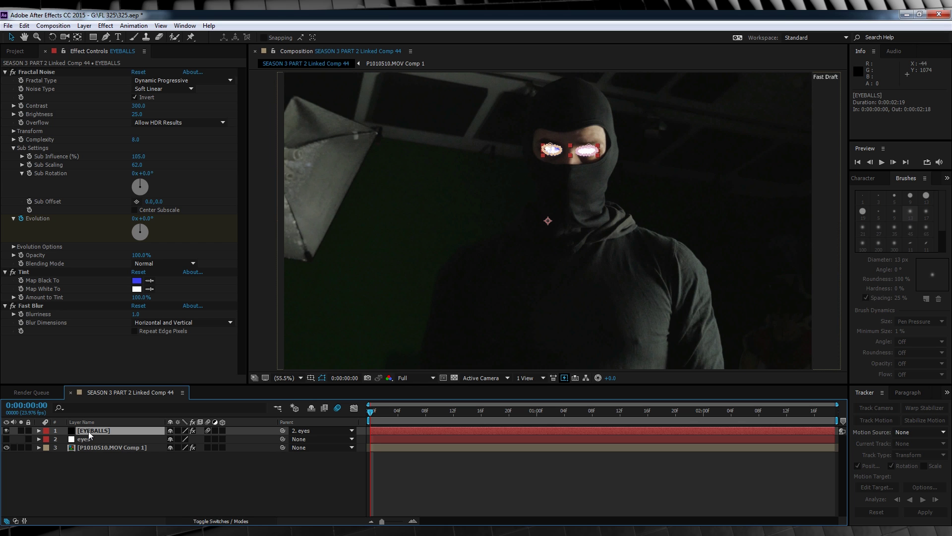
key(ctrl+d)
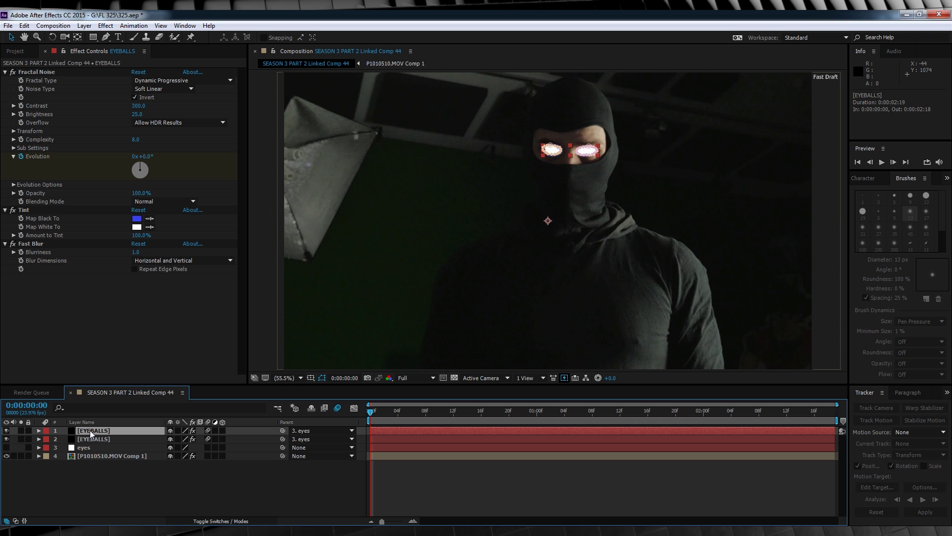
click(218, 521)
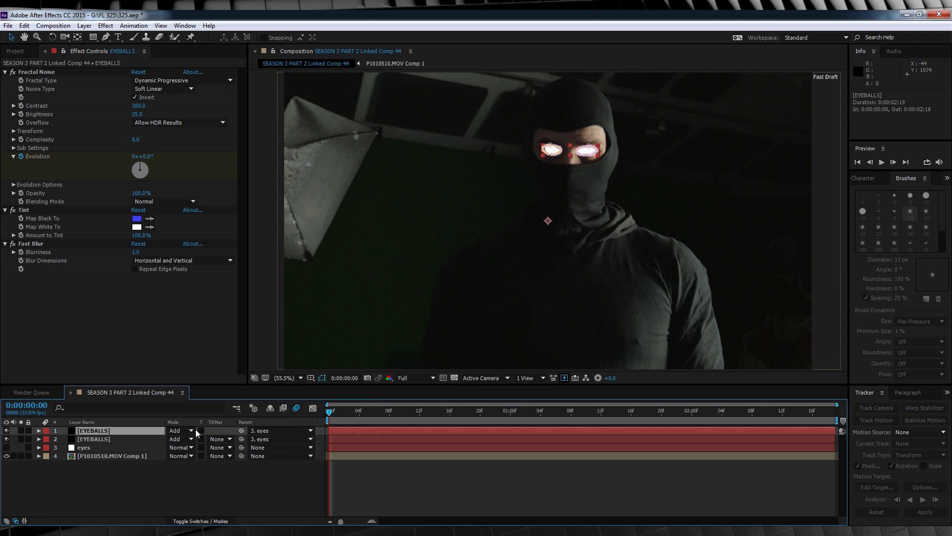
click(186, 430)
click(225, 215)
- Add CC Light Burst 2.5, centre it on the eyes, and set intensity 130 and ray length 185
click(106, 28)
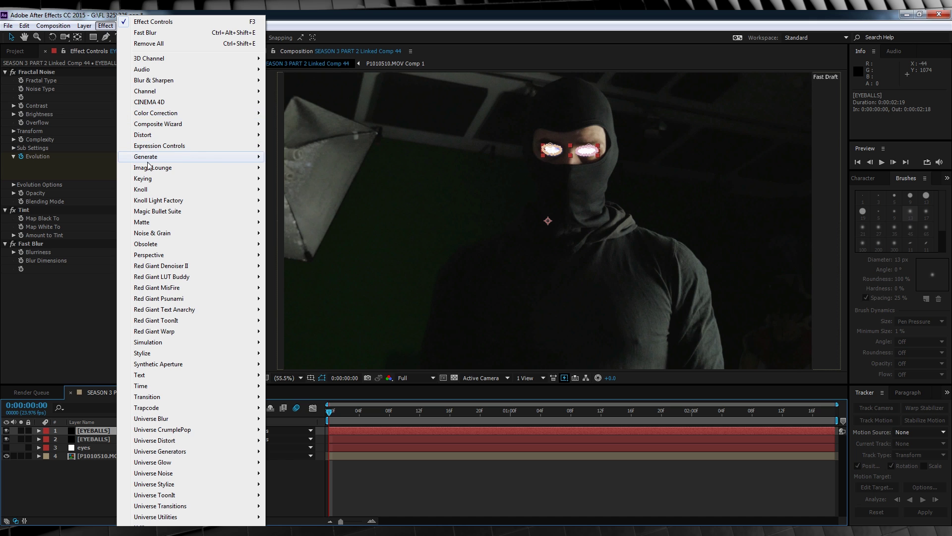
mouse_move(148, 157)
click(308, 223)
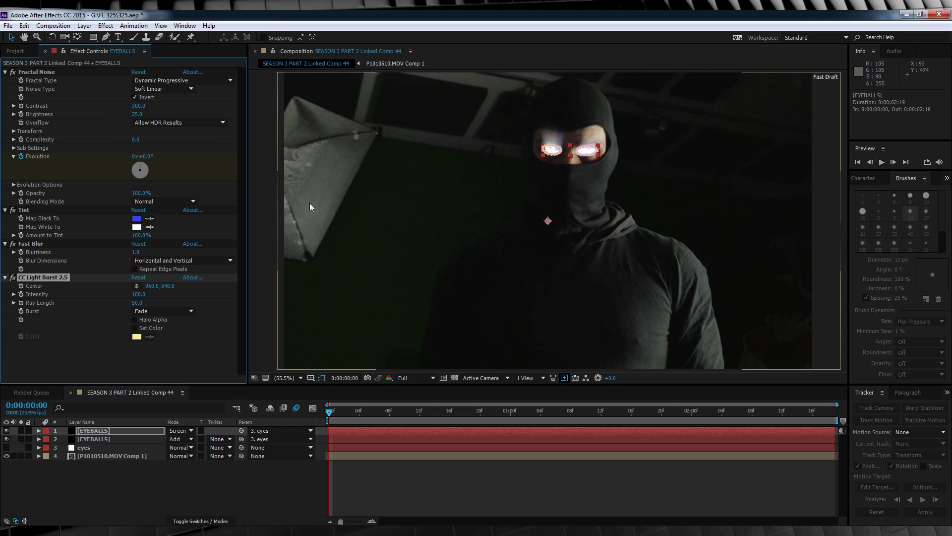
click(137, 285)
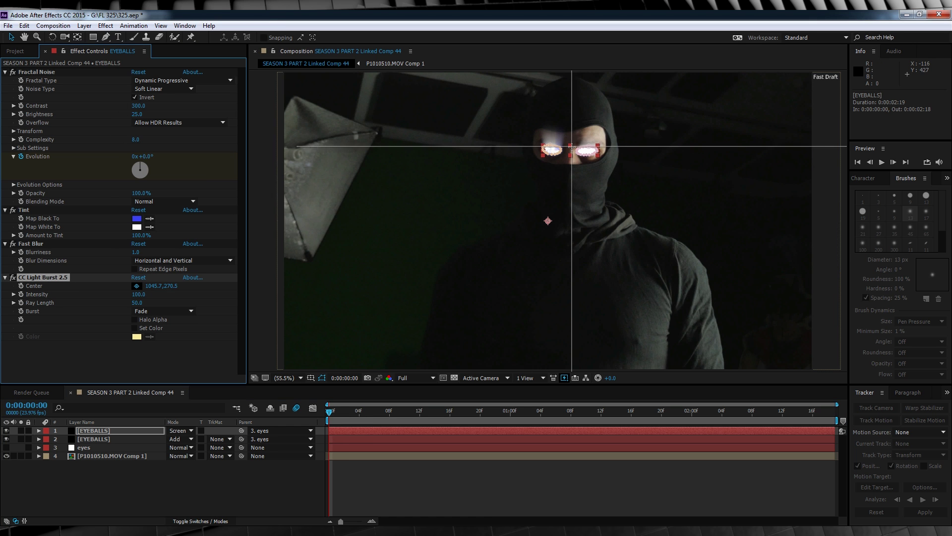
drag(570, 152, 570, 145)
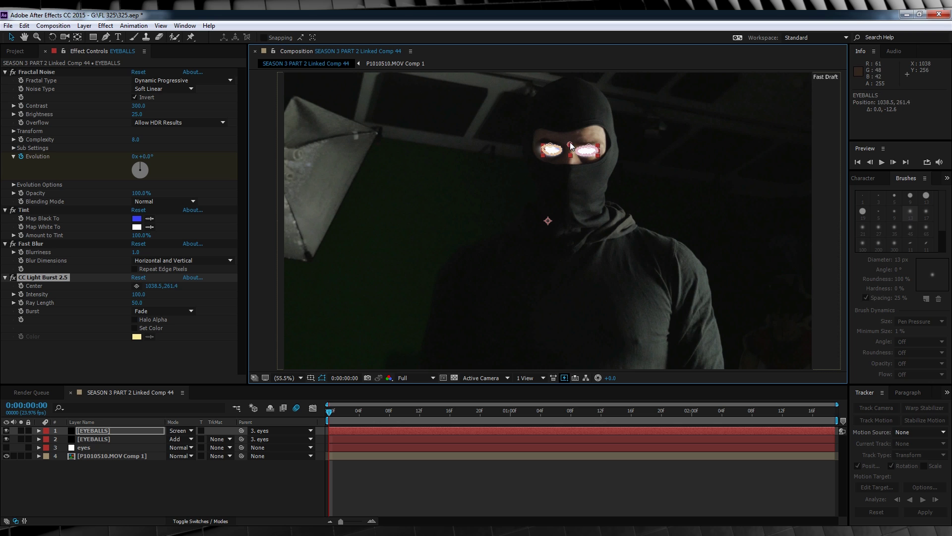
click(138, 294)
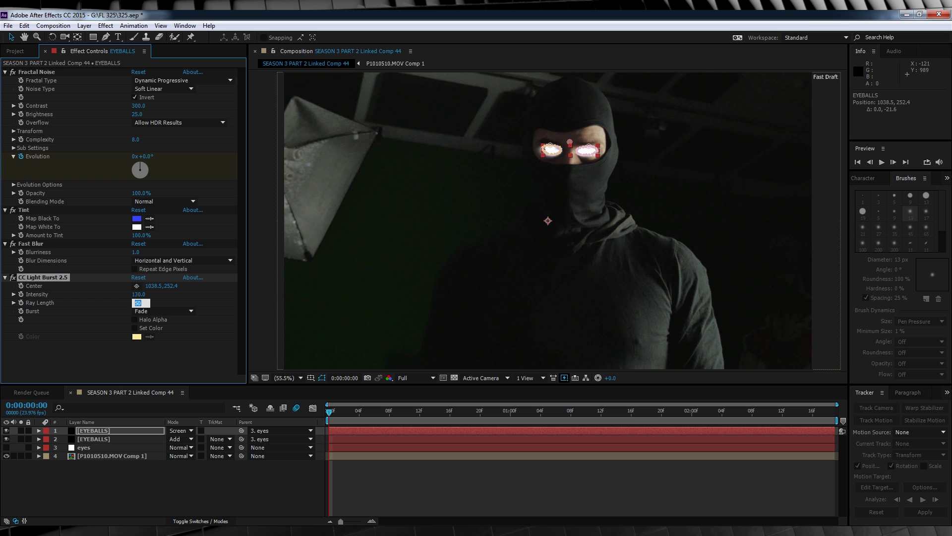
text(185)
key(Return)
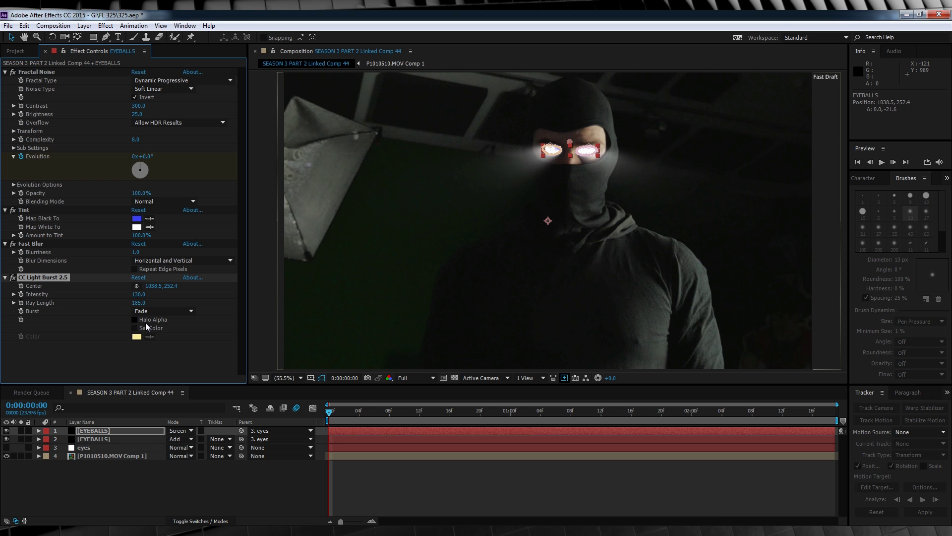
- Enable Set Color, tint the light burst blue, and preview the glowing eyes
click(134, 327)
click(136, 336)
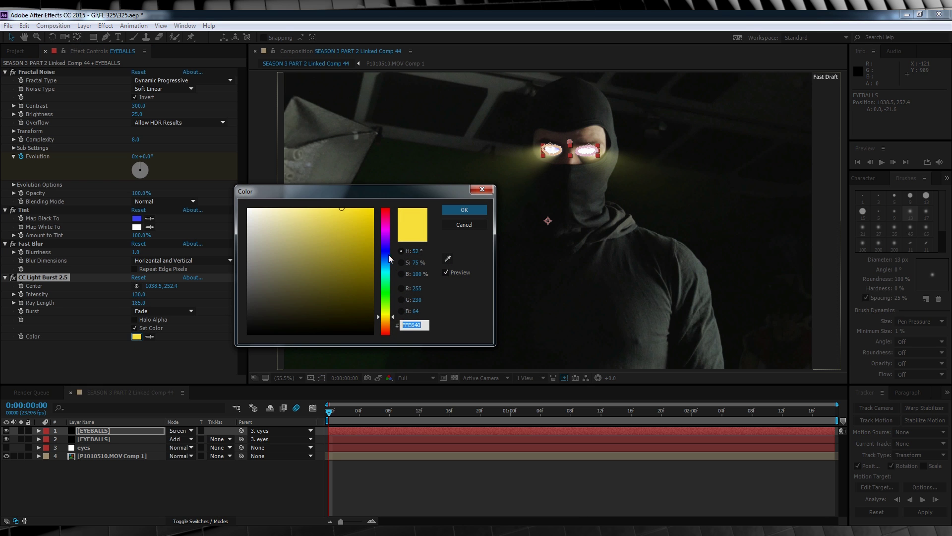
click(389, 257)
click(464, 210)
click(315, 475)
key(space)
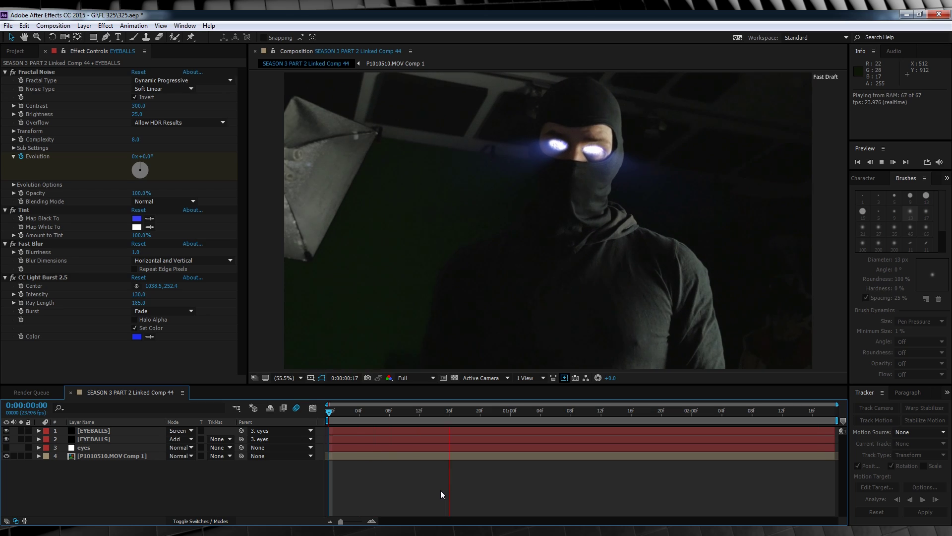
key(space)
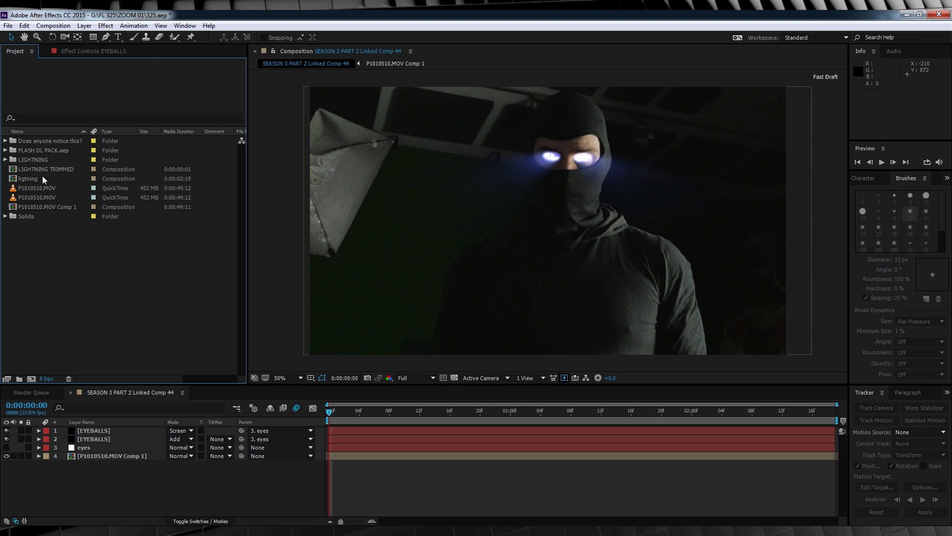
- Open LIGHTNING TRIMMED, toggle its bolt layers off and on to inspect them, then return to SEASON 3 PART 2
click(13, 170)
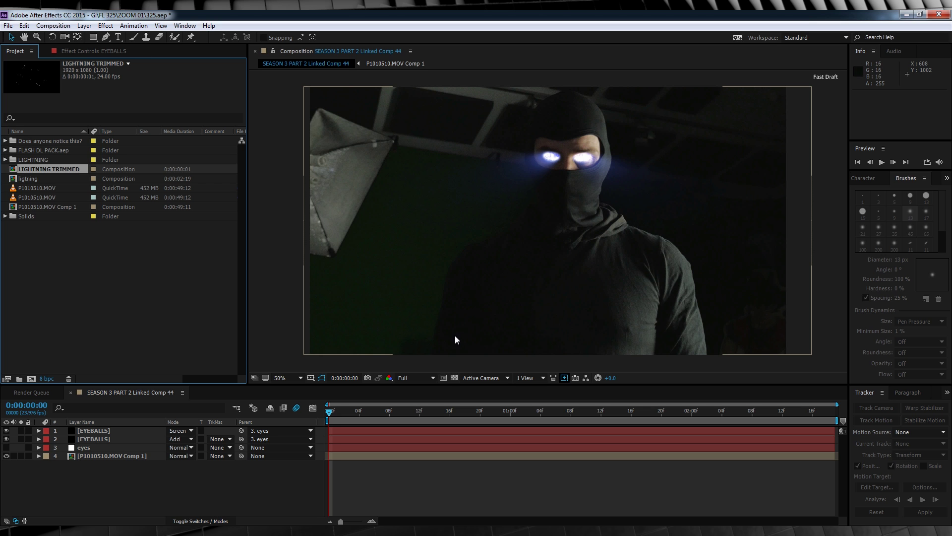
double_click(14, 170)
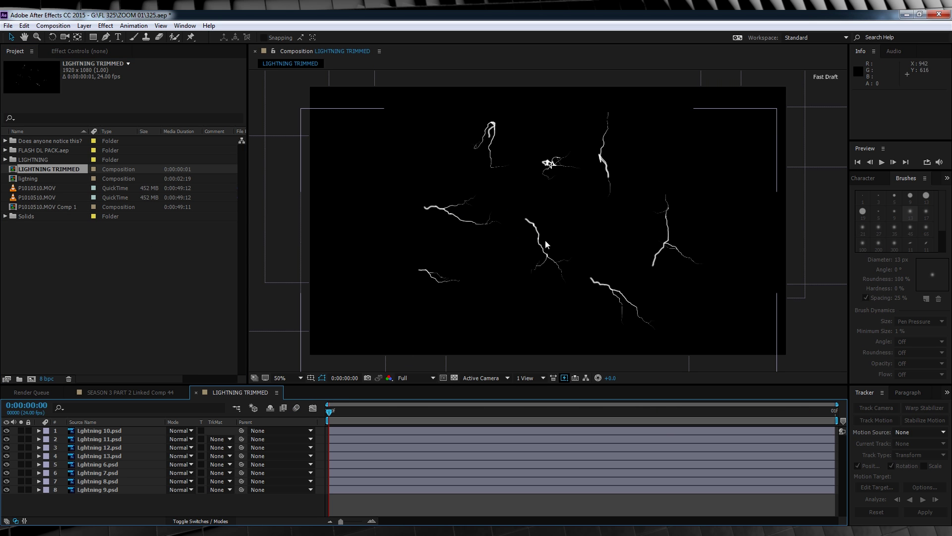
click(7, 430)
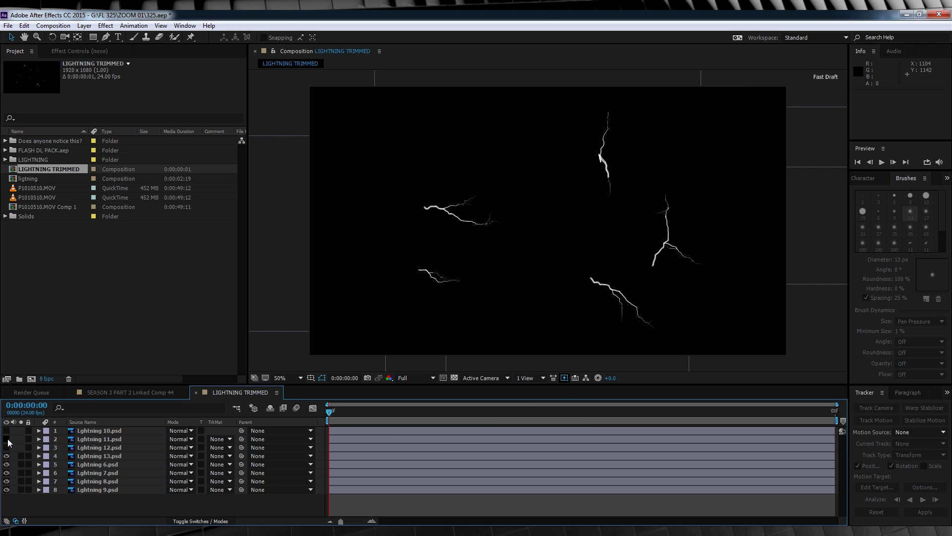
click(6, 439)
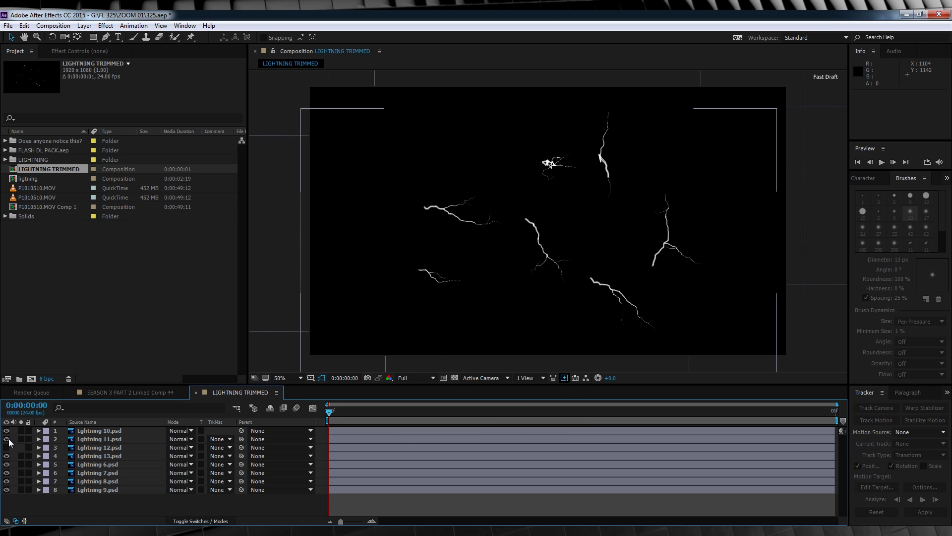
click(6, 447)
click(7, 430)
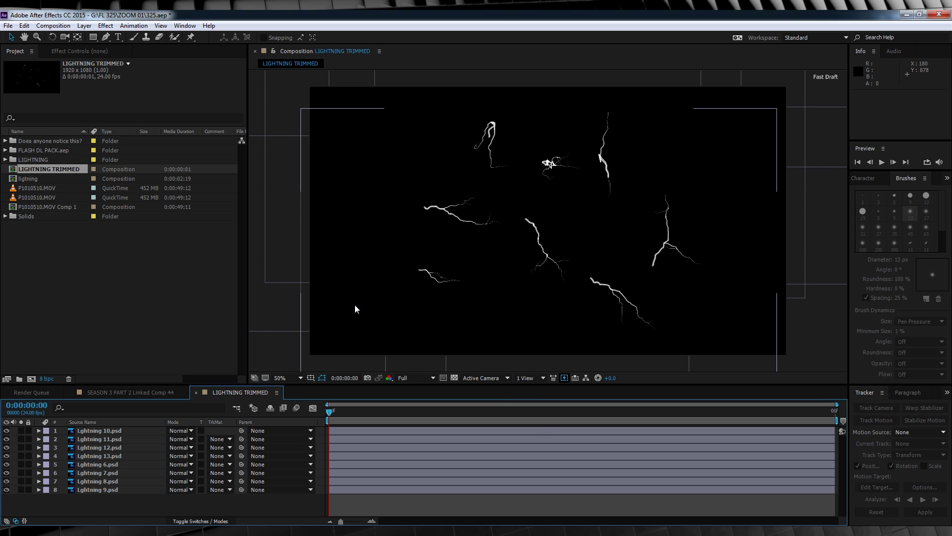
click(166, 393)
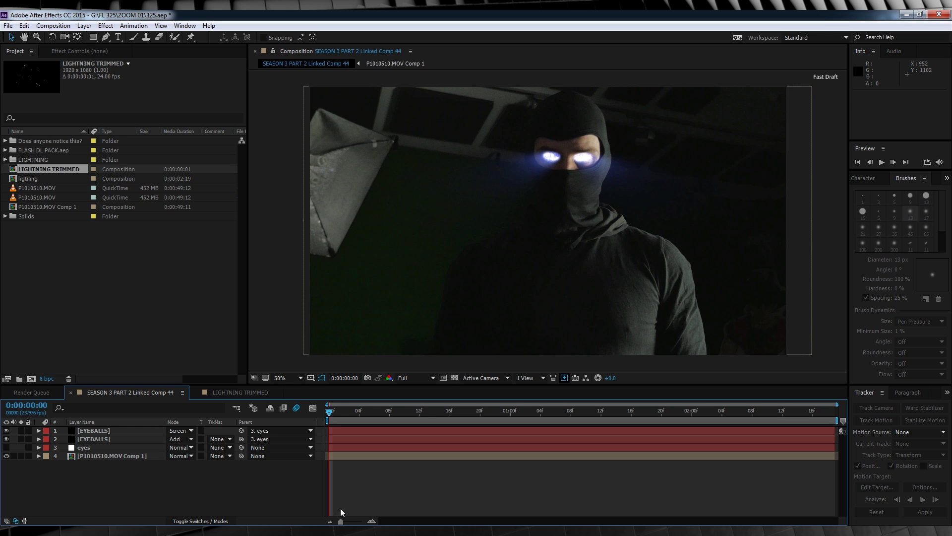
- Copy the five lightning layers from Lightning 11 downward in LIGHTNING TRIMMED, then return to SEASON 3 PART 2
drag(340, 522, 365, 522)
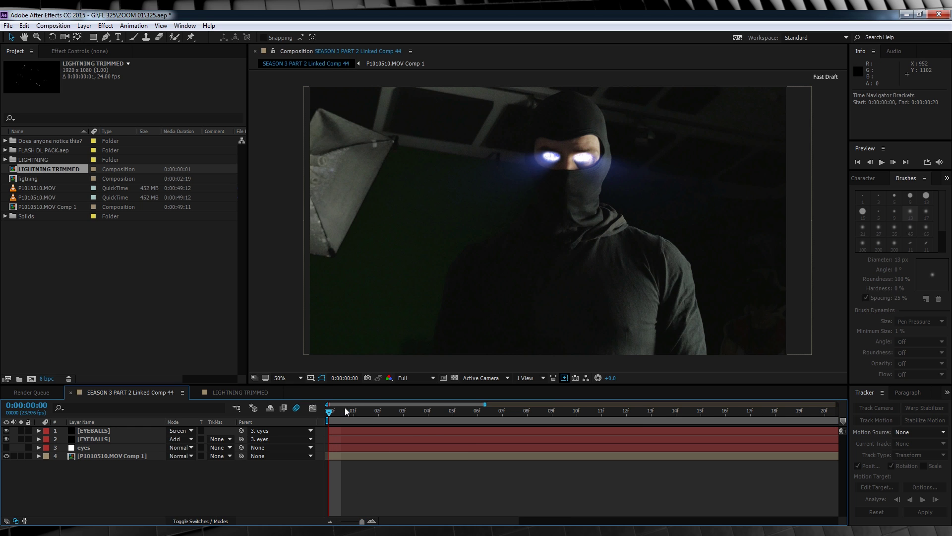
click(247, 392)
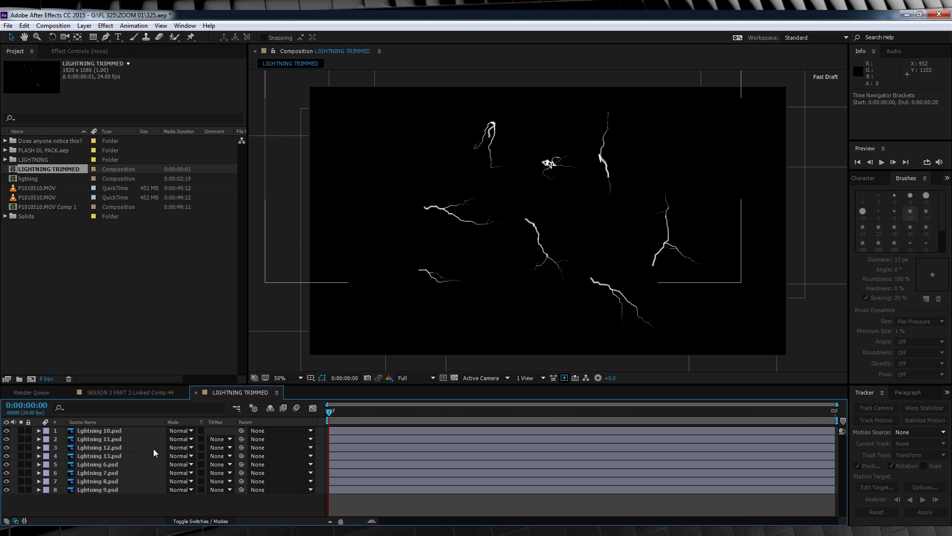
click(97, 432)
click(99, 439)
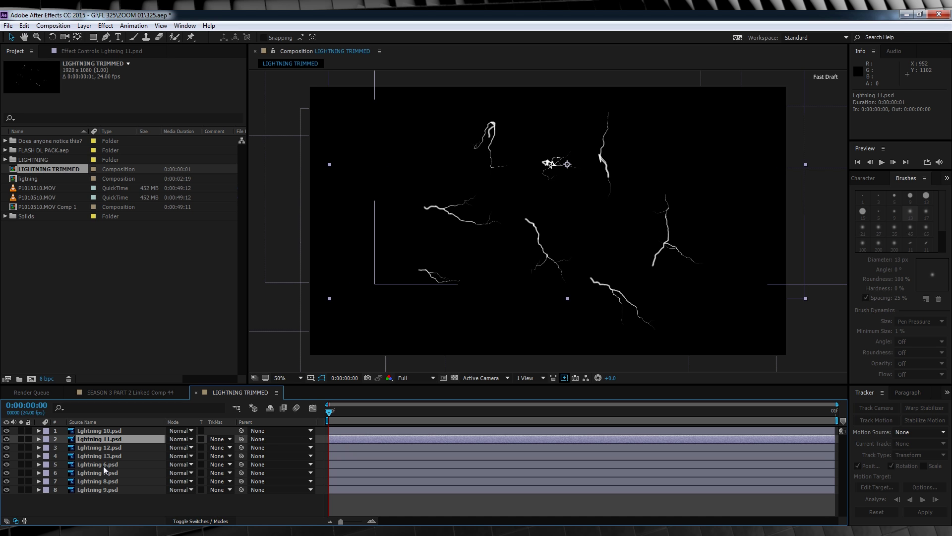
shift+click(104, 465)
shift+click(105, 472)
key(ctrl+c)
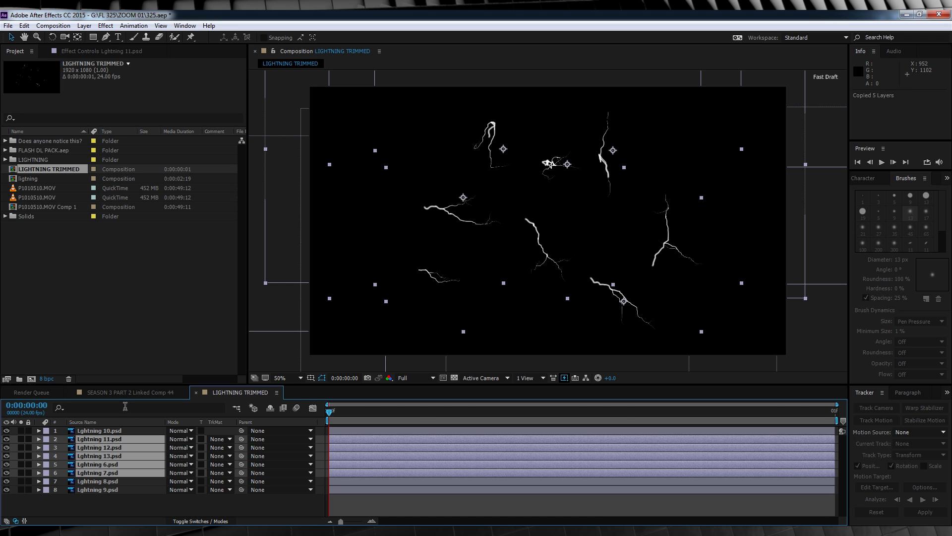
click(121, 393)
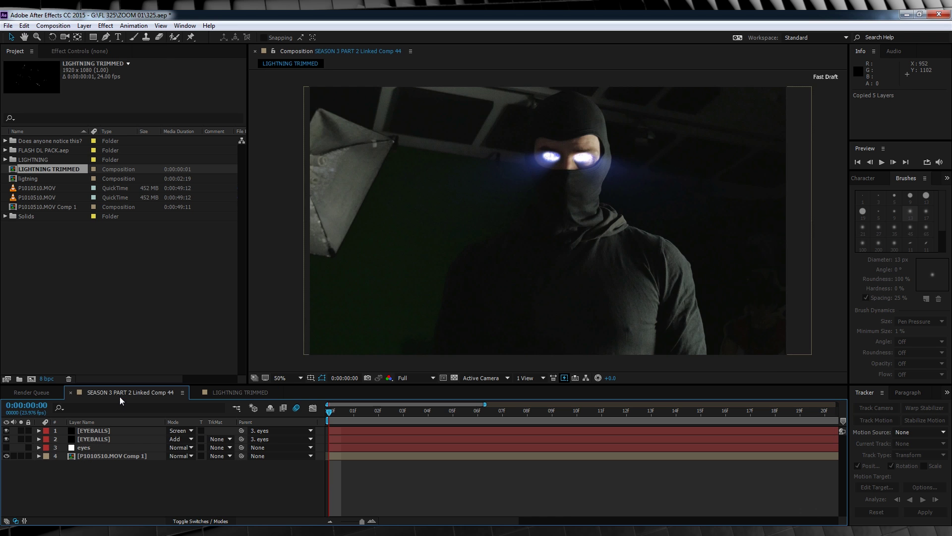
- Paste the five bolts at frame 01 and place Lightning 7, 12 and 6 on the chest, lower left and face
click(353, 411)
key(ctrl+v)
drag(479, 225, 504, 297)
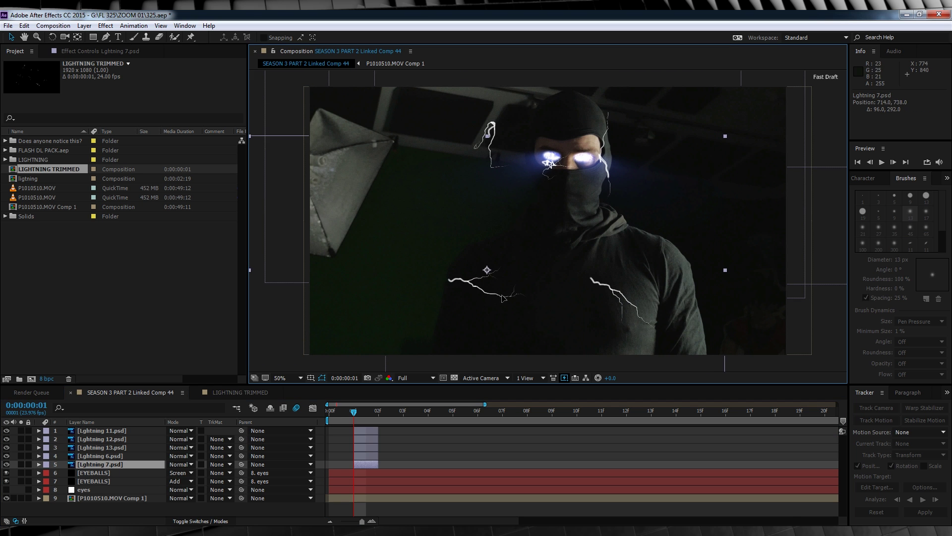
click(102, 439)
drag(488, 142, 462, 331)
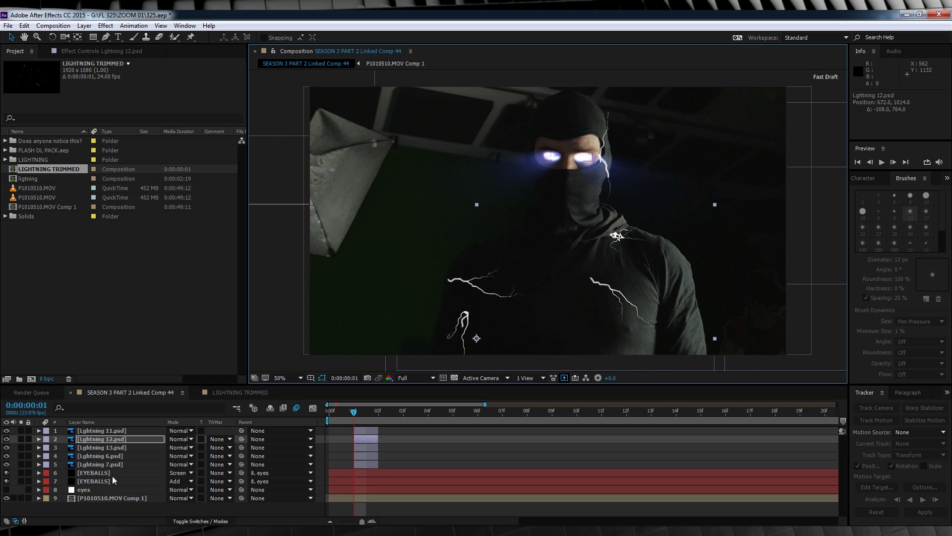
click(101, 456)
drag(612, 171, 542, 240)
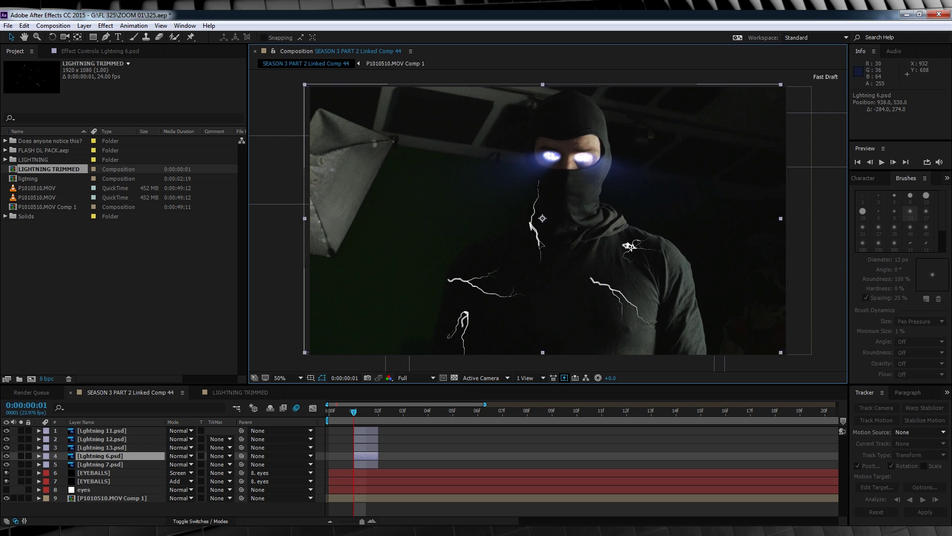
drag(361, 410, 380, 411)
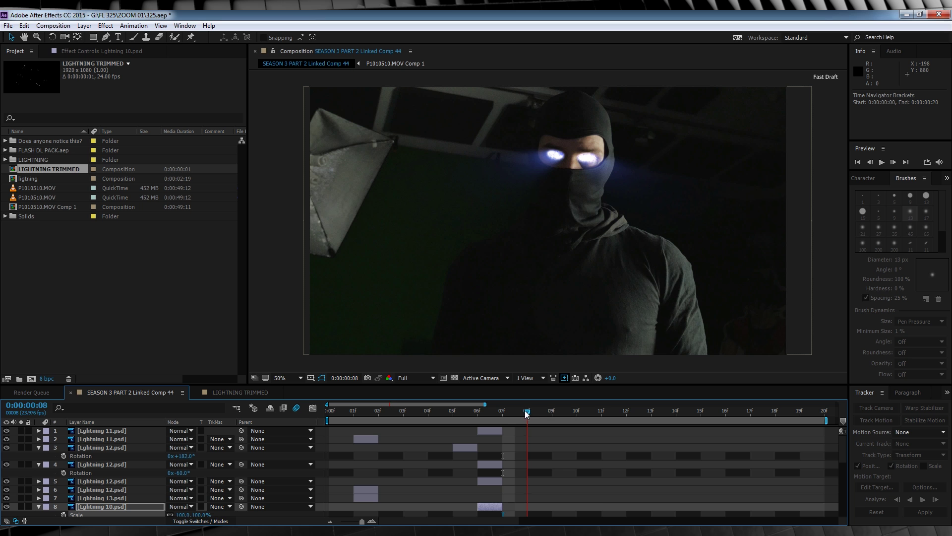
drag(525, 410, 703, 410)
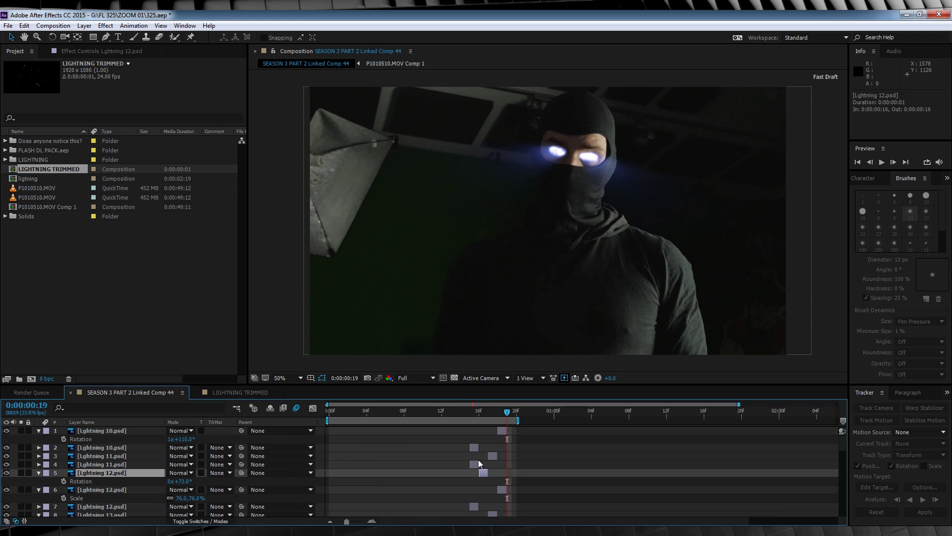
- Preview the lightning, stopping at frame 21, and zoom the timeline out
click(571, 457)
key(space)
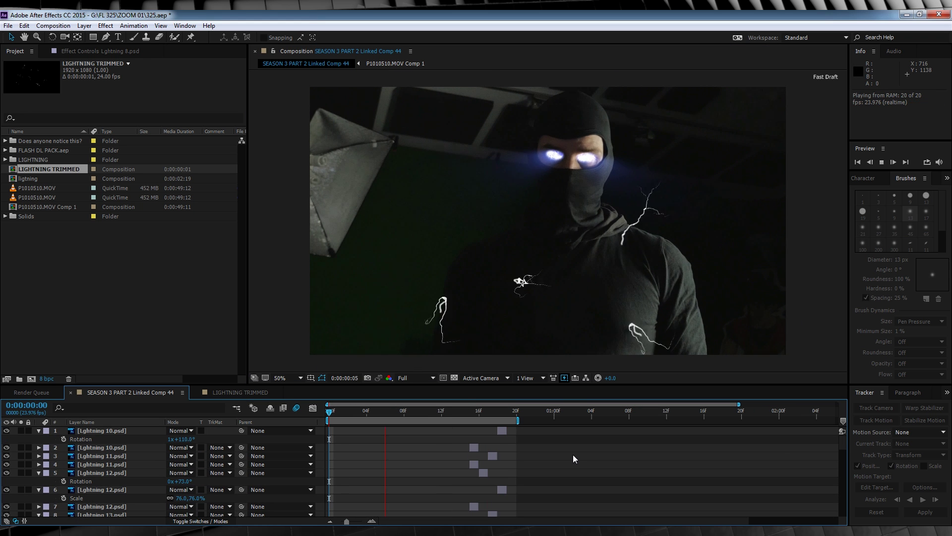
click(573, 457)
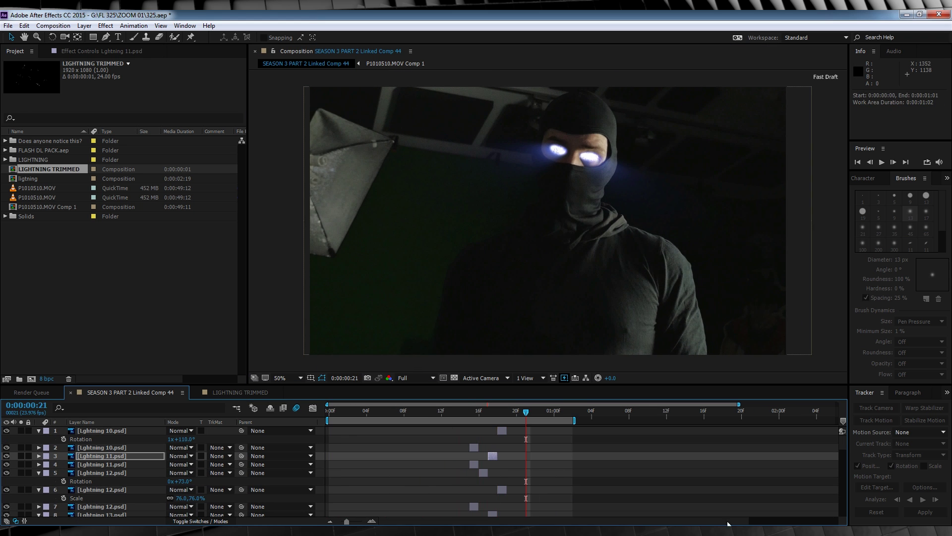
click(339, 522)
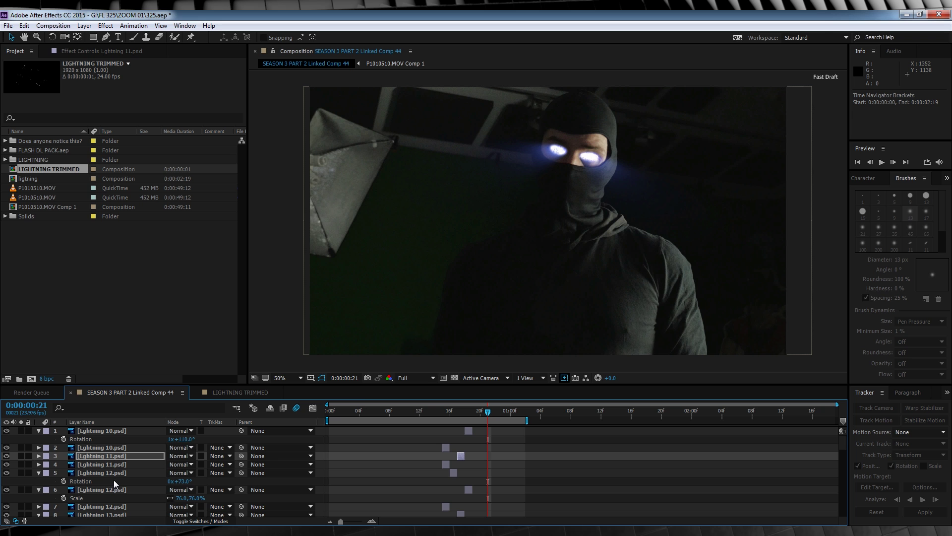
- Pre-compose all 39 lightning layers into a comp named LIGHTNING and preview from the start
click(112, 432)
scroll(124, 491, down, 12)
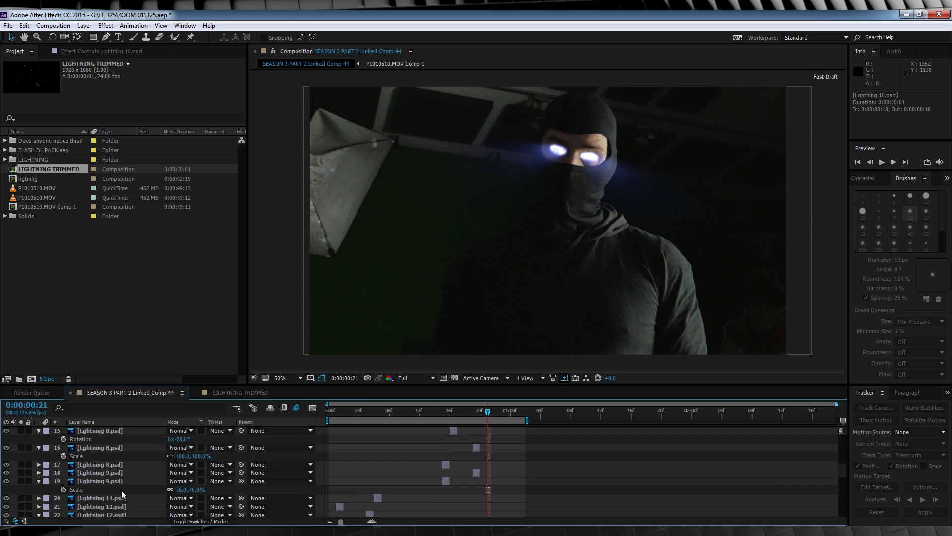
shift+click(111, 479)
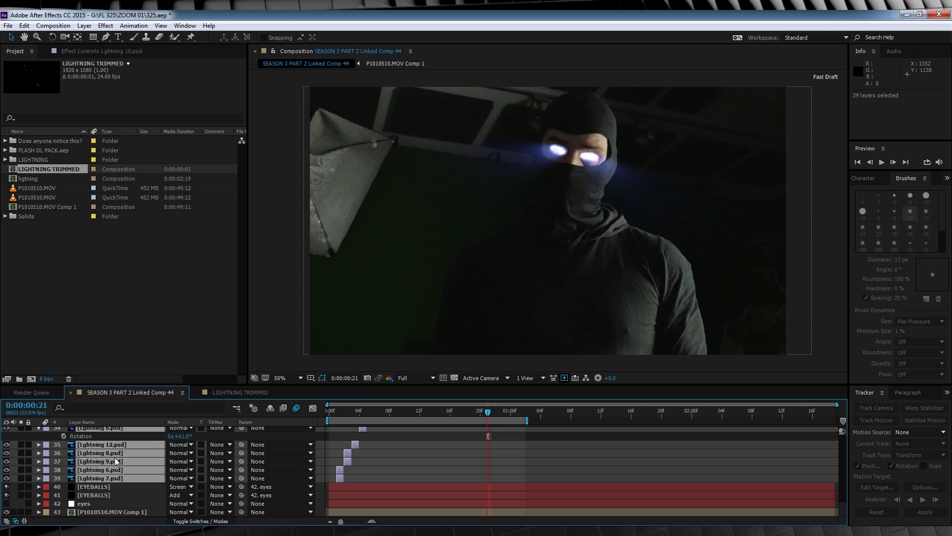
right_click(115, 461)
right_click(110, 471)
click(160, 387)
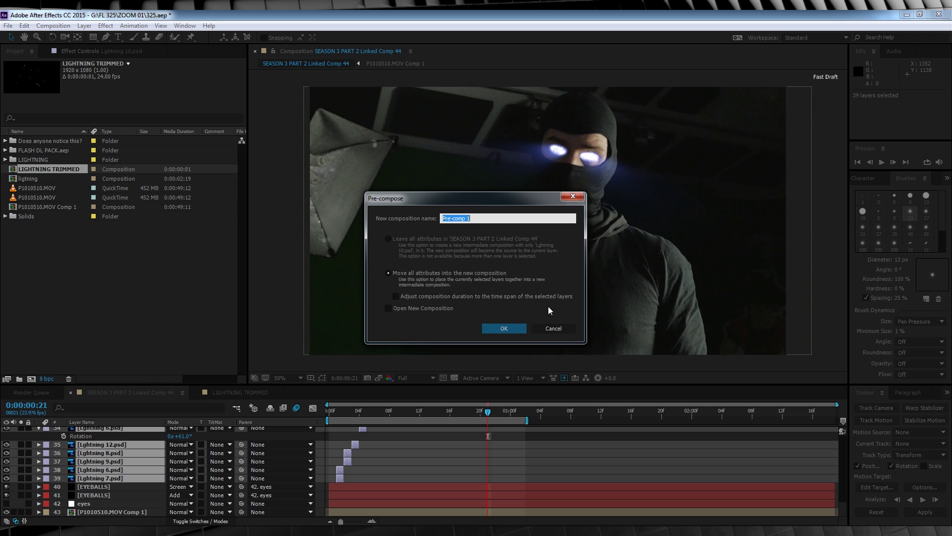
click(478, 217)
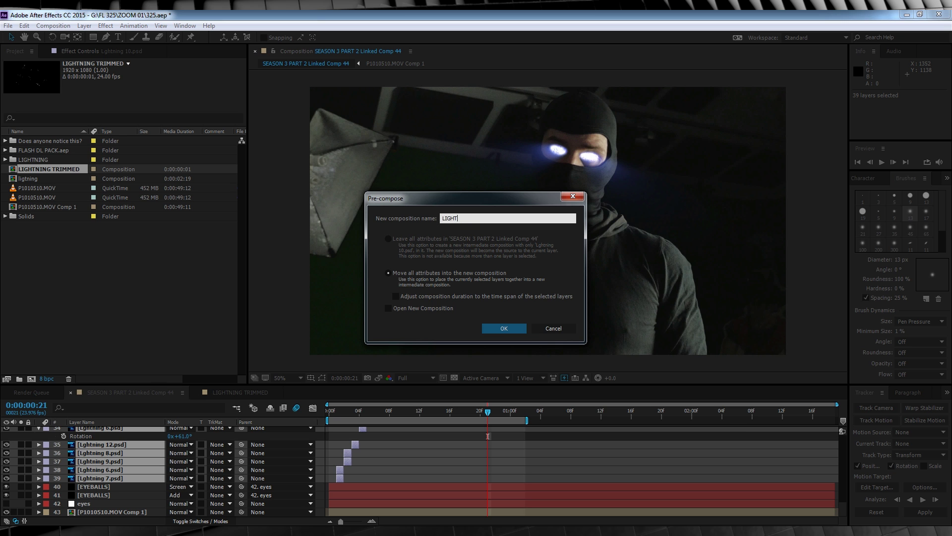
click(505, 329)
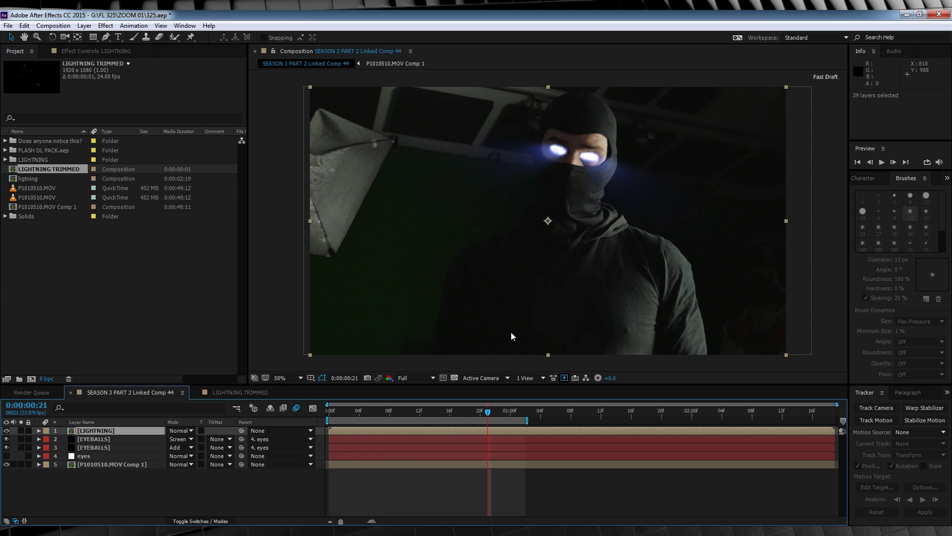
click(331, 416)
key(space)
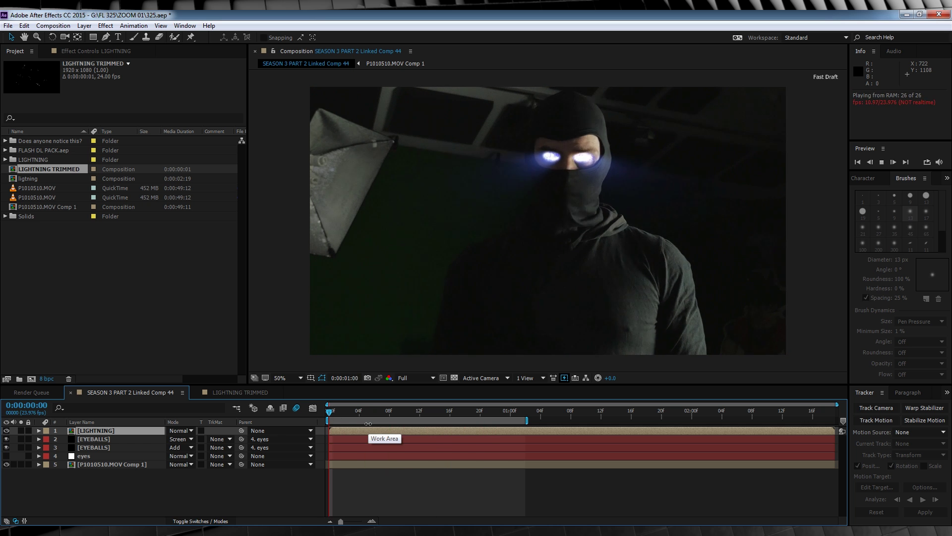
- Extend the work area, open the LIGHTNING comp, and add an adjustment layer above the bolts
double_click(368, 423)
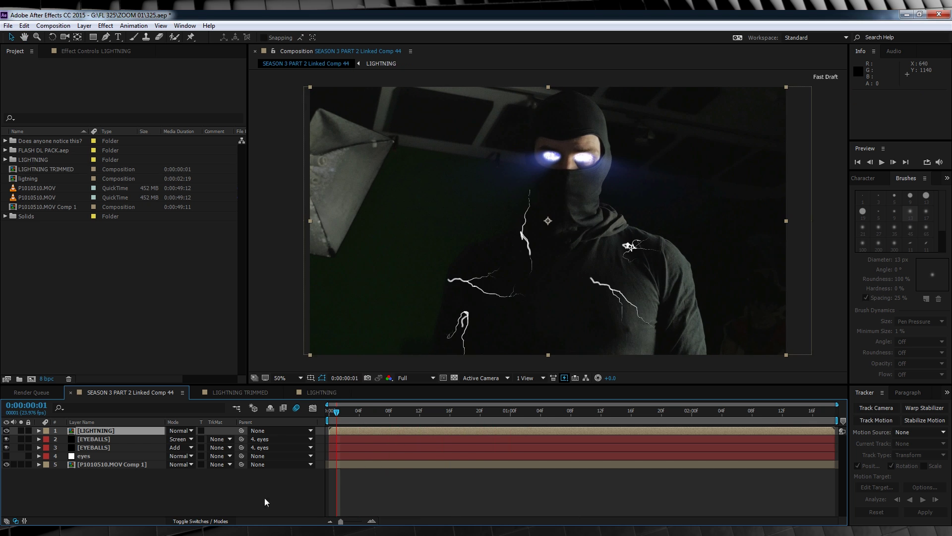
double_click(102, 431)
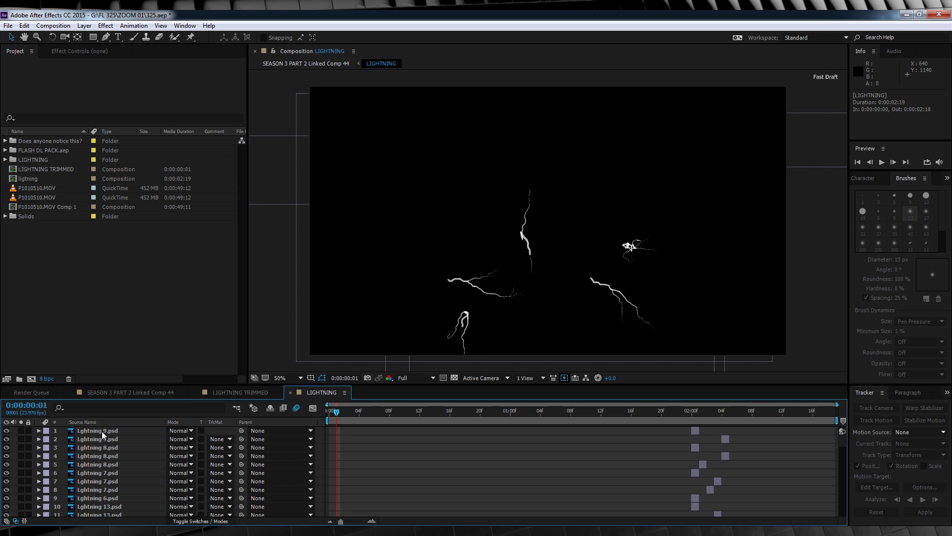
click(85, 26)
mouse_move(94, 33)
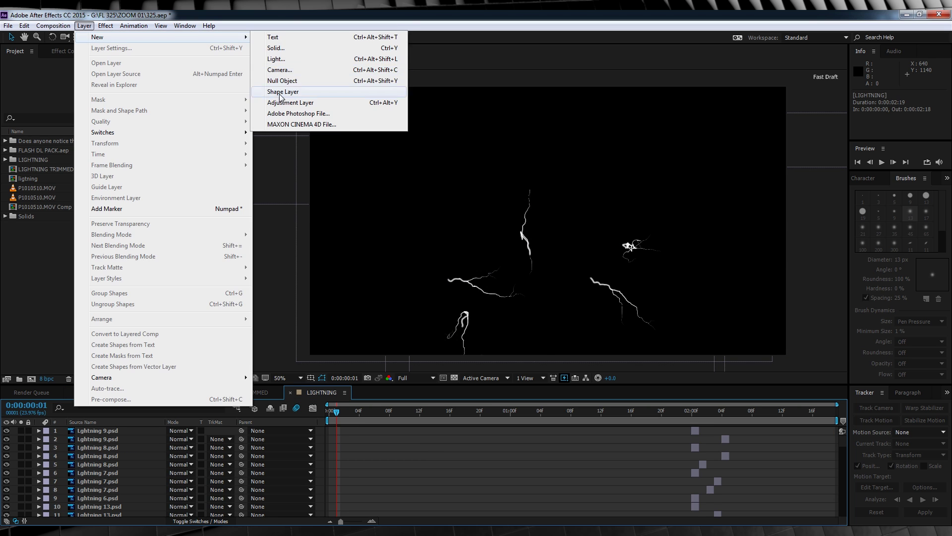
click(293, 95)
- Search Effects & Presets for 'glow' and apply the Light Saber glow preset to the adjustment layer
click(947, 178)
click(917, 189)
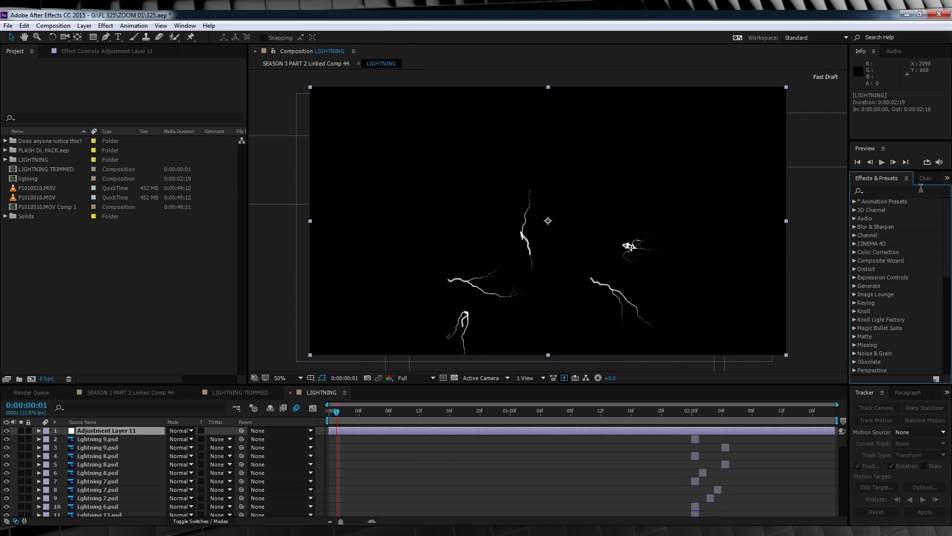
click(901, 190)
text(glow)
drag(912, 227, 129, 432)
click(569, 285)
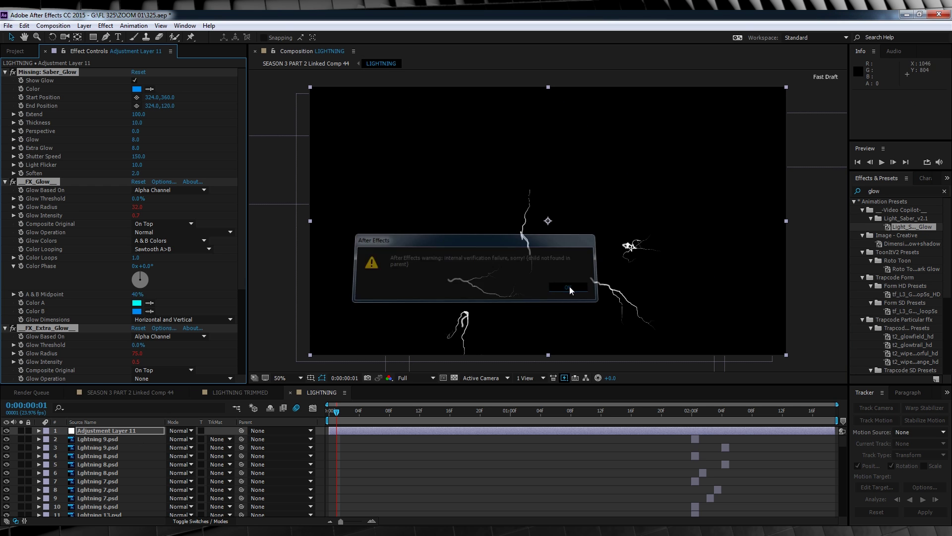
- Set the glow colour to a deeper blue and return to SEASON 3 PART 2 Linked Comp 44
click(137, 88)
drag(390, 257, 393, 256)
click(464, 210)
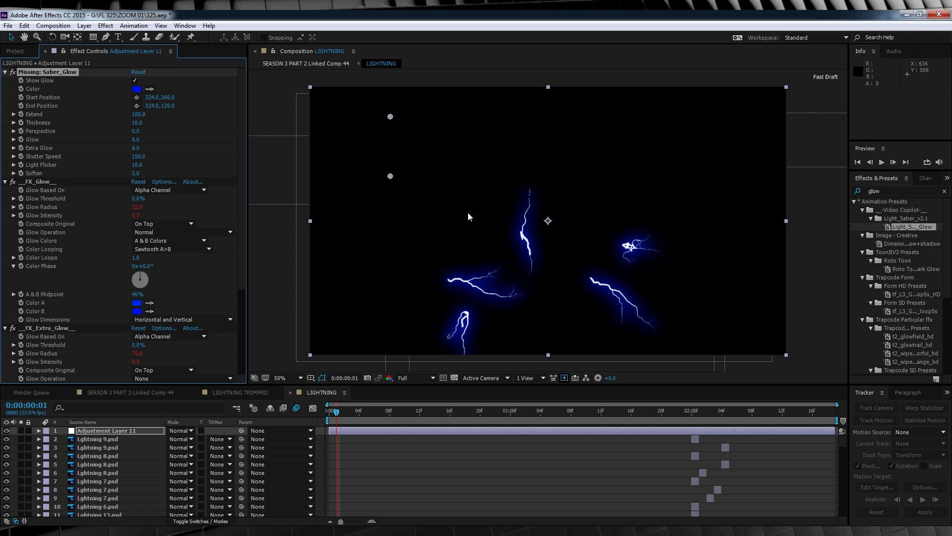
click(153, 394)
- Set the LIGHTNING layer to Add mode and duplicate it for extra brightness
click(194, 430)
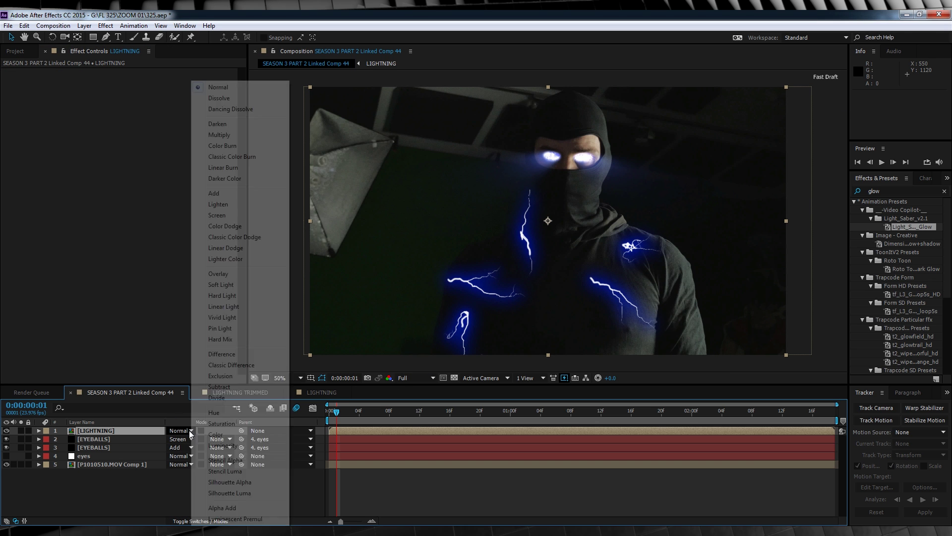
click(208, 205)
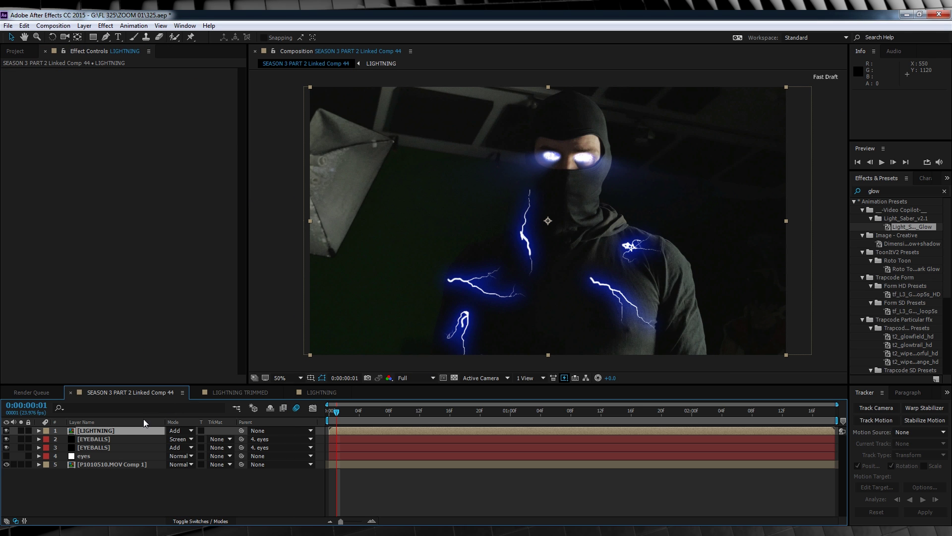
key(ctrl+d)
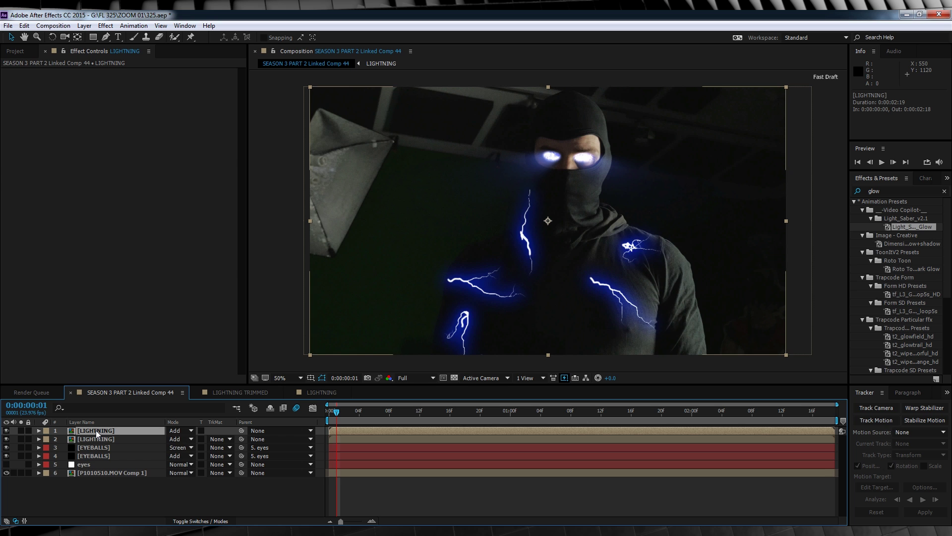
- Apply Fast Blur with Blurriness 20 to the LIGHTNING layer
click(105, 26)
mouse_move(144, 80)
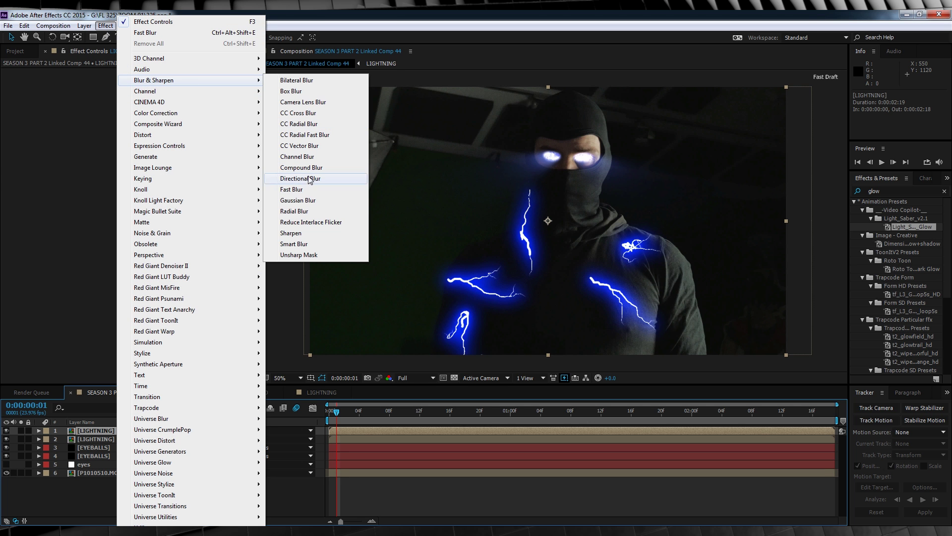
click(300, 194)
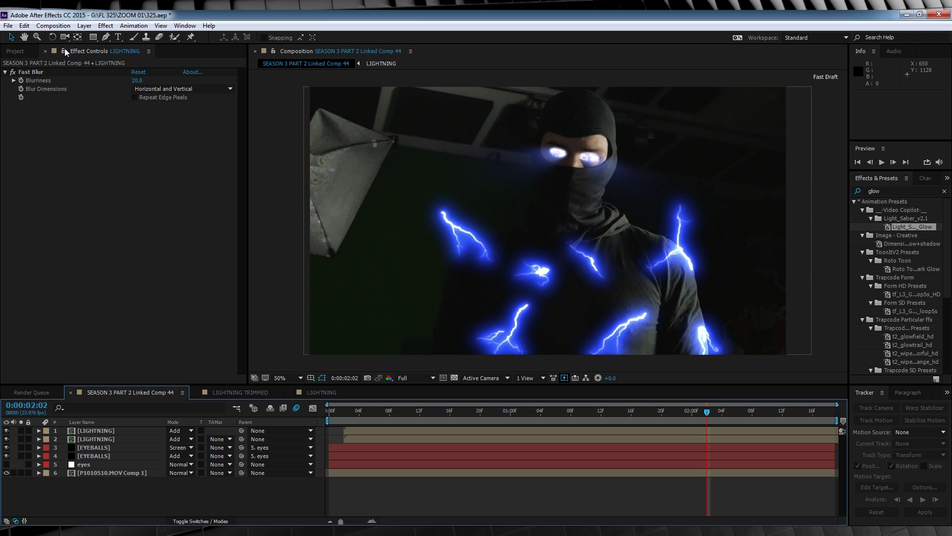
click(82, 26)
- Add a new adjustment layer and start a Pen mask from the head down the actor's left side
mouse_move(95, 36)
click(357, 106)
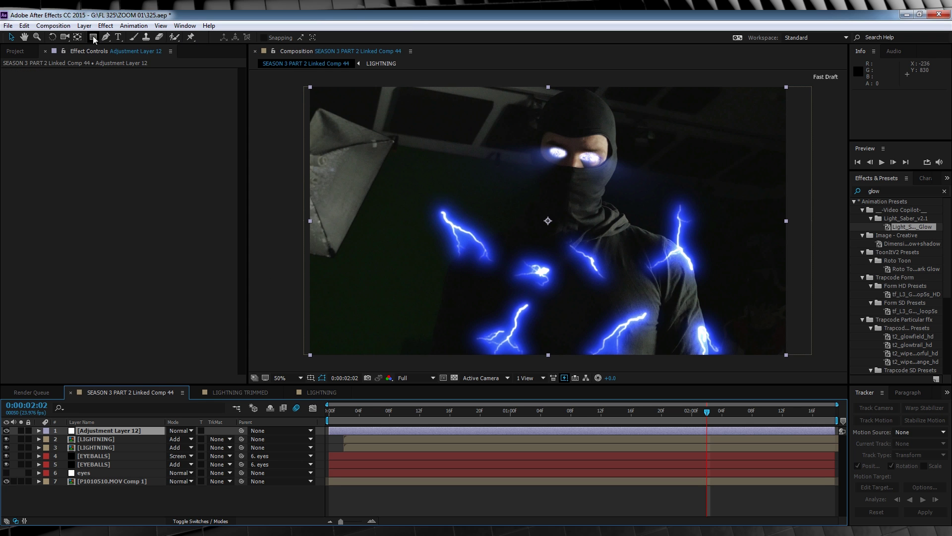
click(106, 37)
click(544, 94)
click(534, 104)
click(532, 124)
click(531, 141)
click(529, 160)
click(528, 176)
click(524, 193)
drag(515, 212, 502, 226)
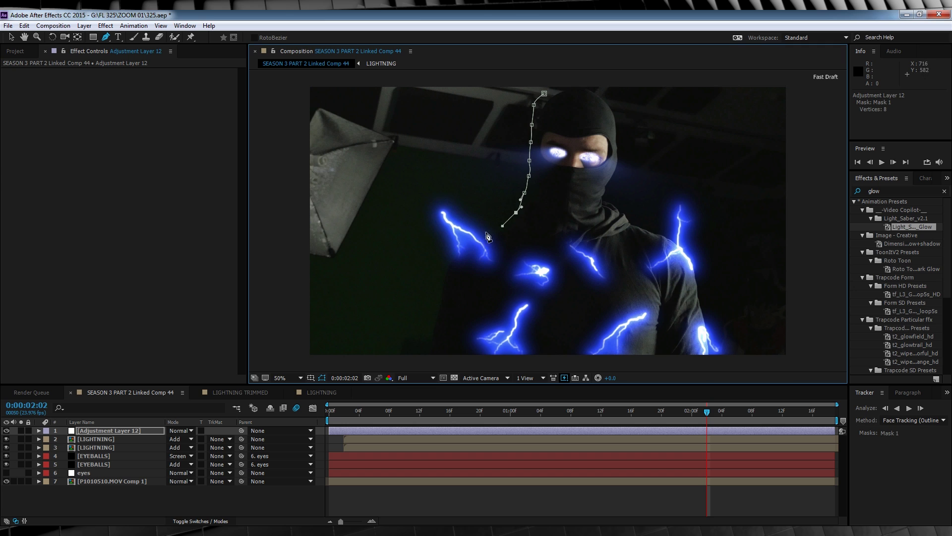
- Run the mask along the bottom and up the right side, close it, and pull the bottom-left point below the frame
click(652, 363)
click(711, 362)
click(717, 356)
click(714, 336)
click(710, 318)
click(706, 298)
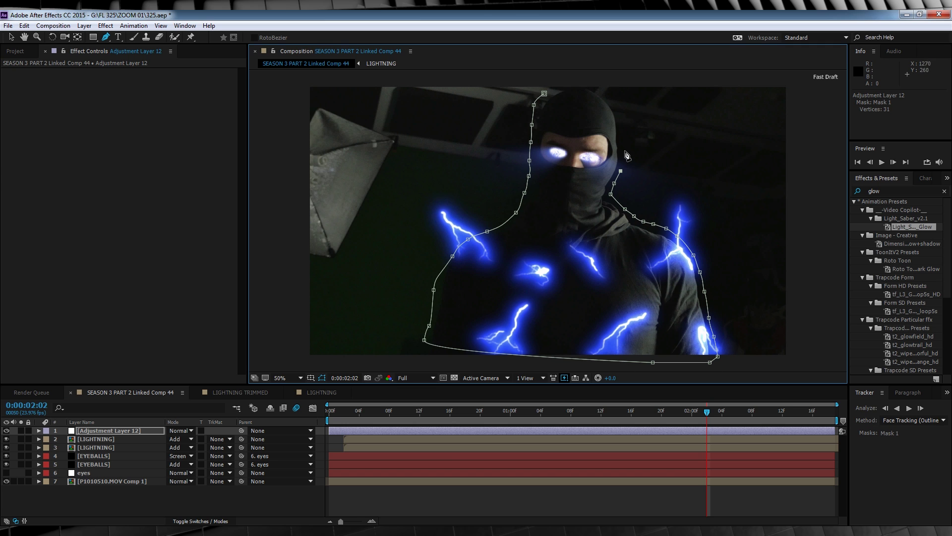
click(565, 84)
click(545, 94)
key(v)
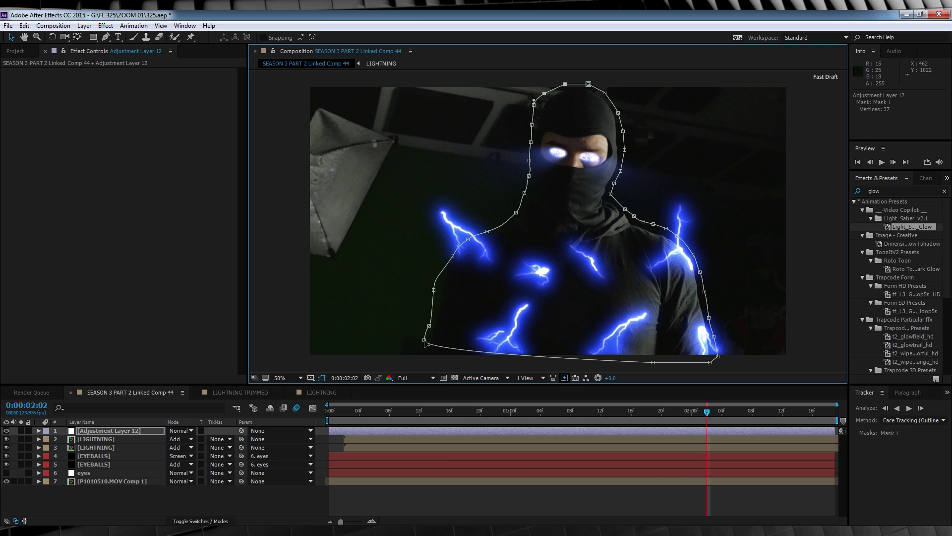
drag(425, 341, 422, 359)
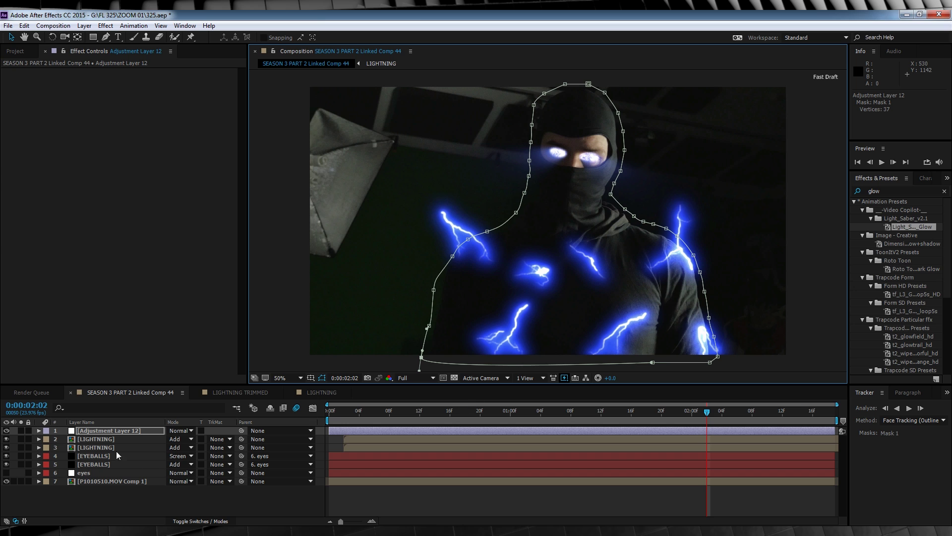
- Set the adjustment layer's Mask Feather to 12 pixels
click(95, 431)
key(f)
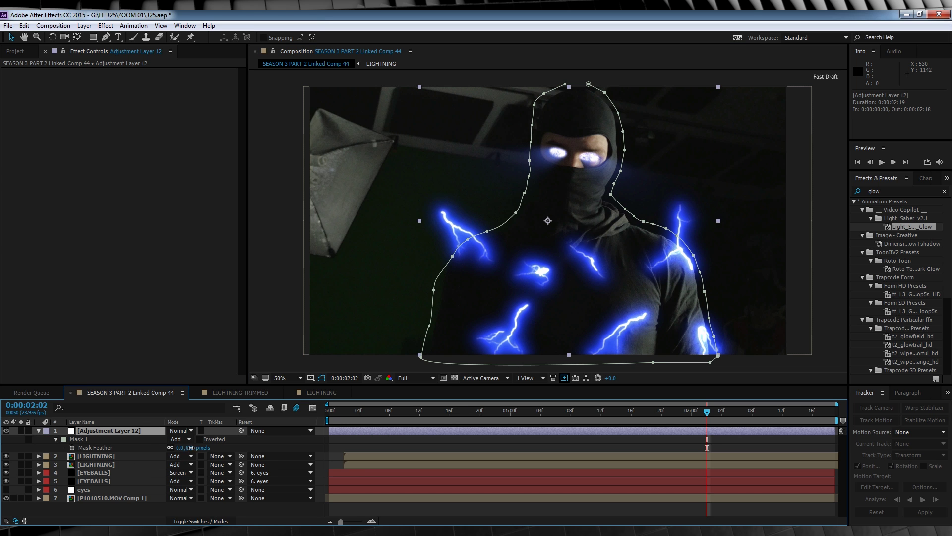
text(12)
key(Return)
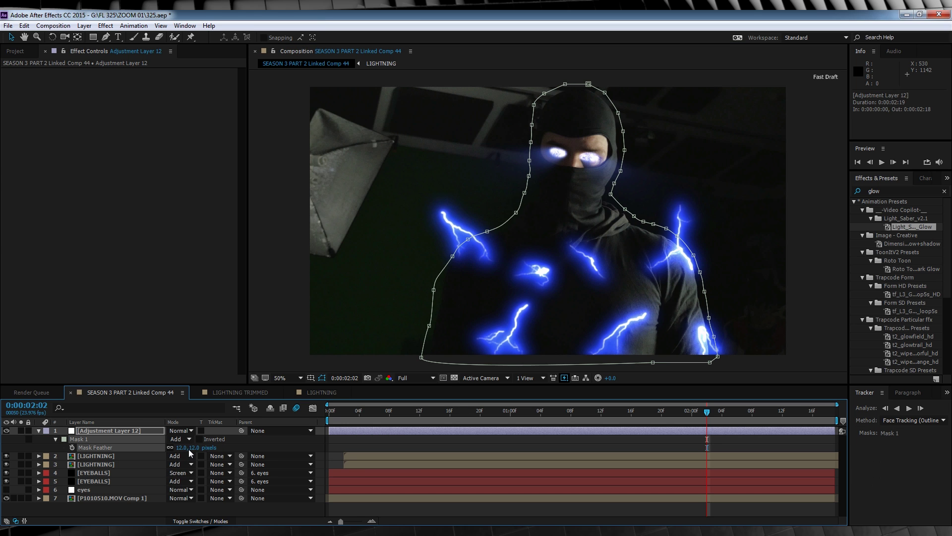
- Keyframe the Mask Path and reshape the outline at several times to follow the actor
click(55, 440)
click(56, 439)
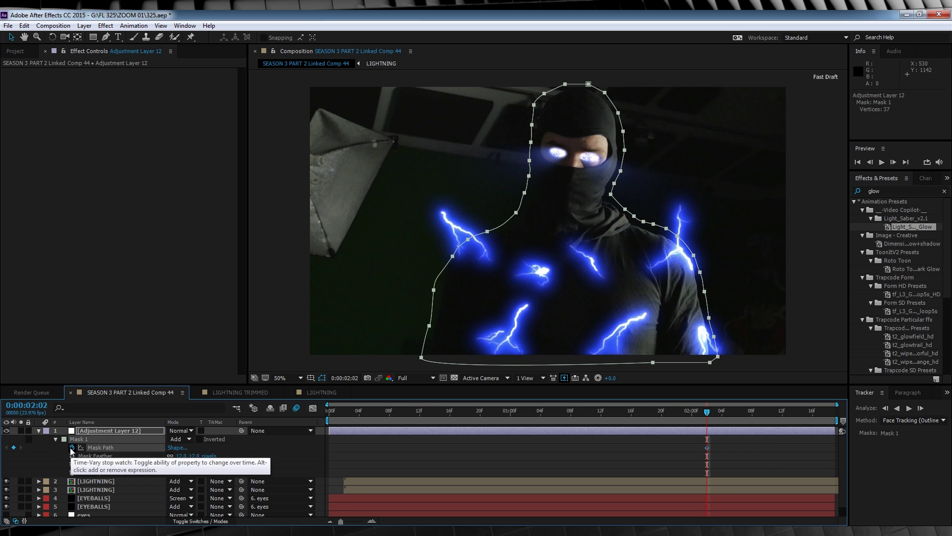
click(72, 447)
drag(707, 411, 427, 411)
double_click(617, 115)
drag(530, 160, 528, 164)
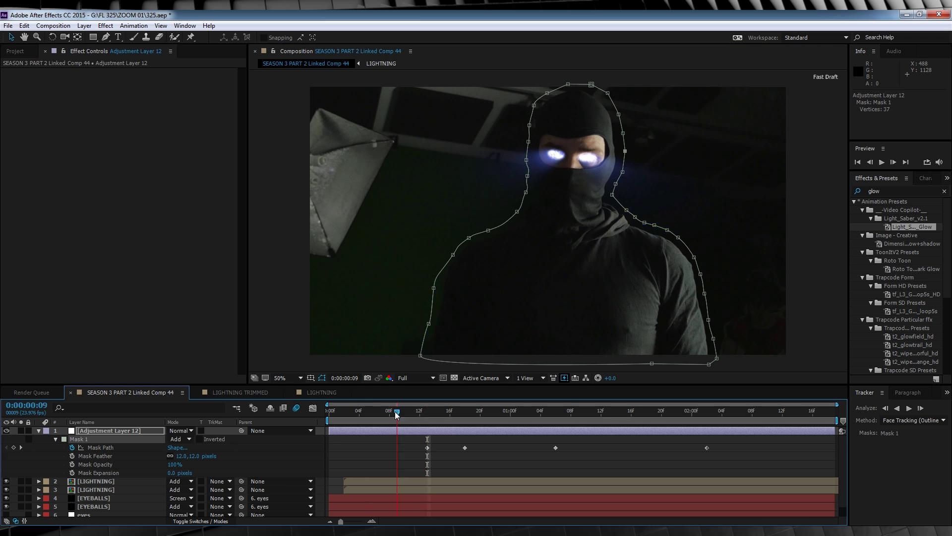
drag(427, 411, 330, 411)
drag(527, 164, 526, 166)
drag(329, 411, 556, 411)
key(j)
key(j)
key(j)
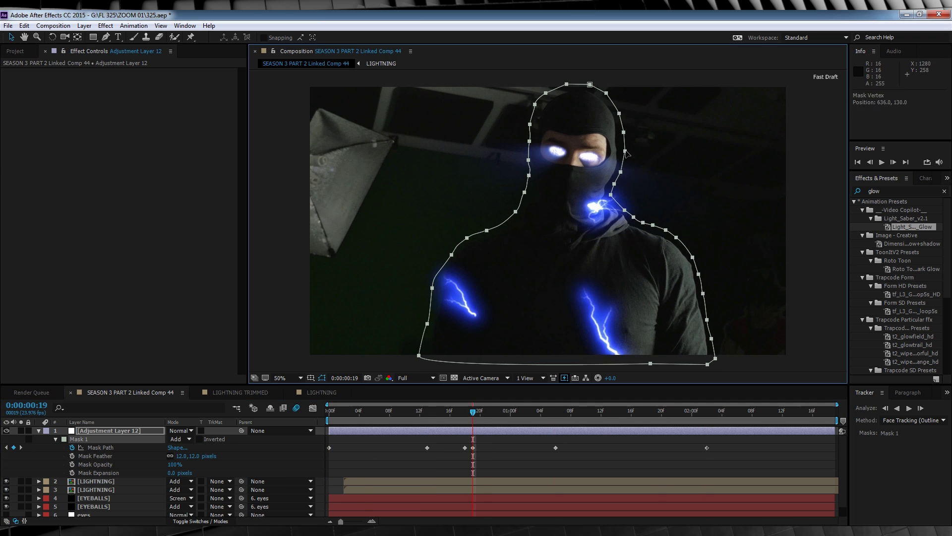
click(609, 102)
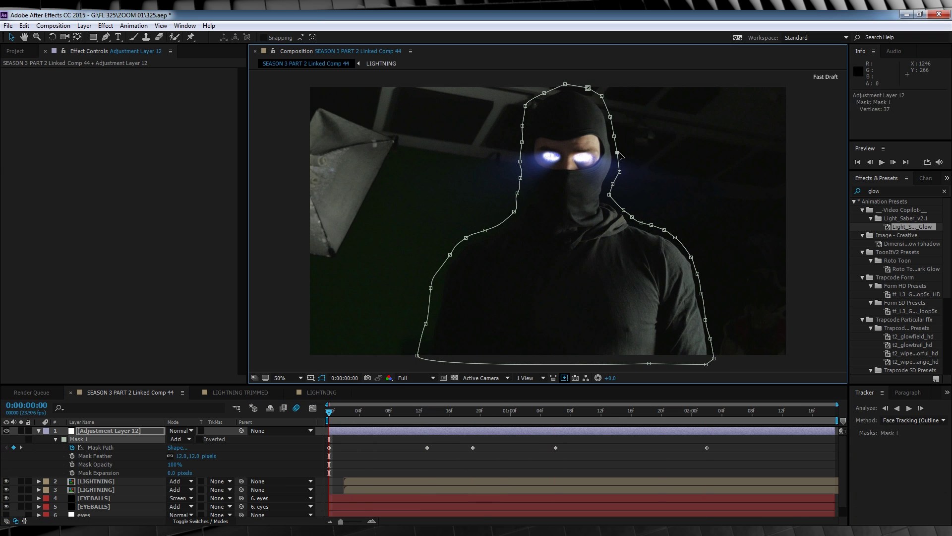
- Scrub through the clip to check the mask and move Adjustment Layer 12 below both LIGHTNING layers
click(563, 411)
drag(607, 416, 231, 434)
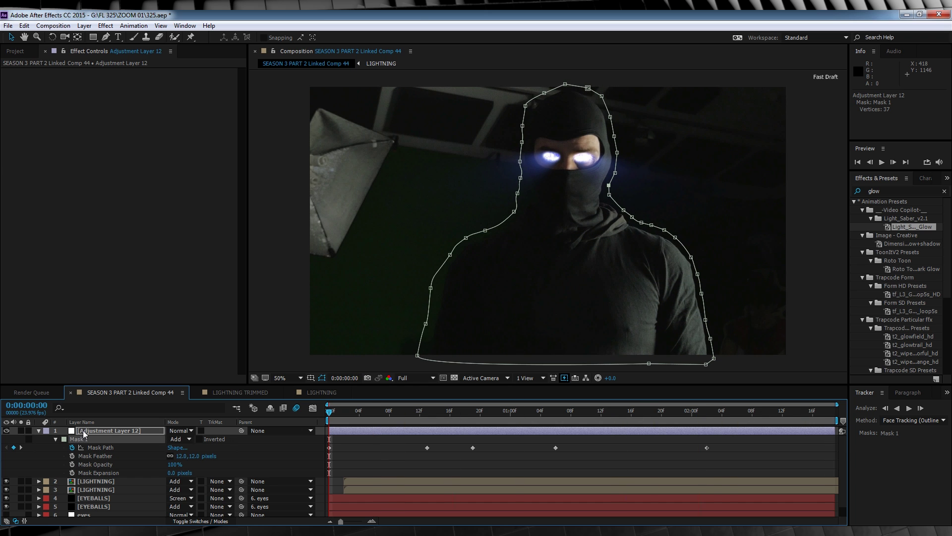
drag(83, 434, 90, 495)
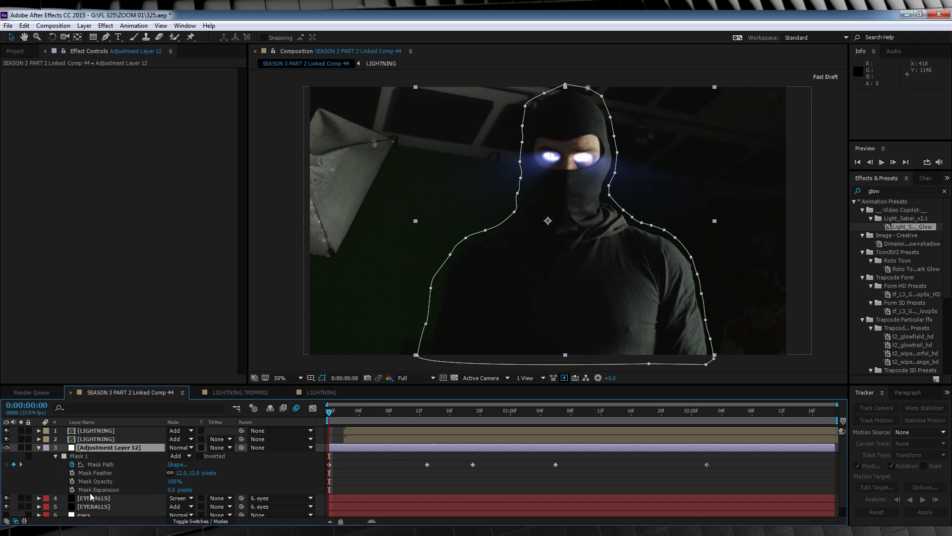
- Apply a horizontal Box Blur to Adjustment Layer 12 with radius 10 and 8 iterations
click(40, 447)
click(106, 26)
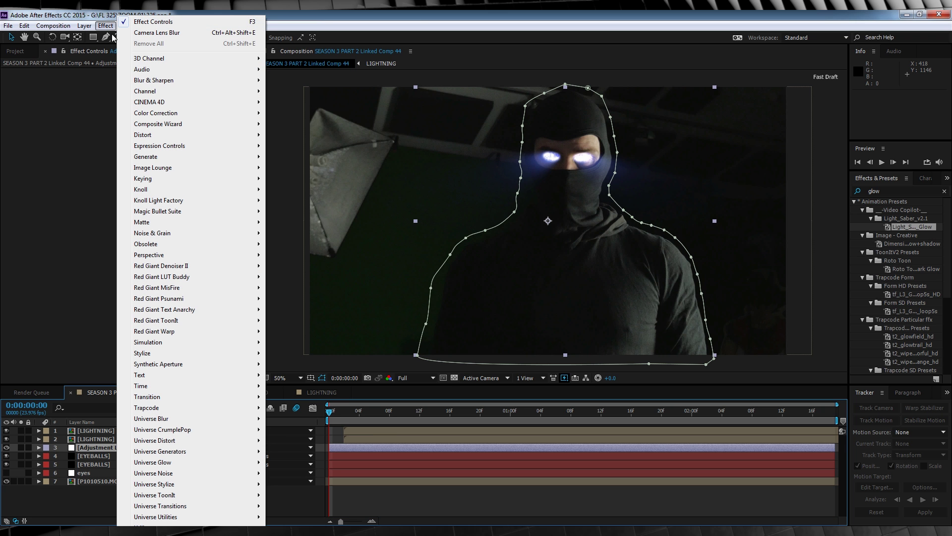
mouse_move(143, 80)
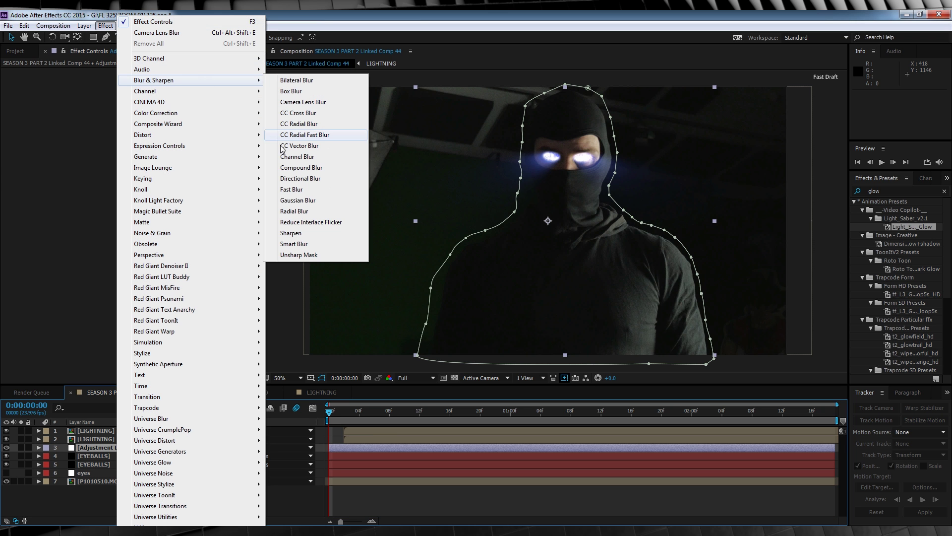
click(286, 91)
click(160, 97)
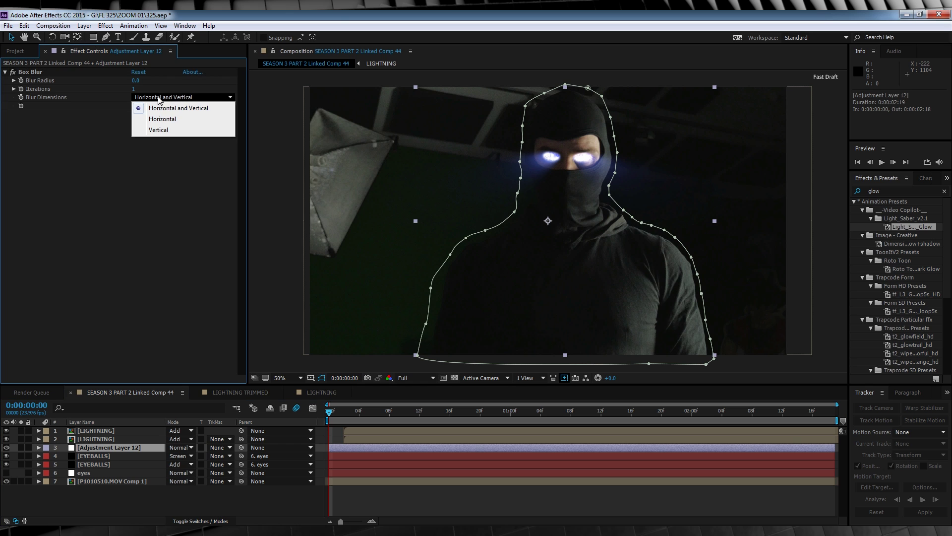
click(159, 120)
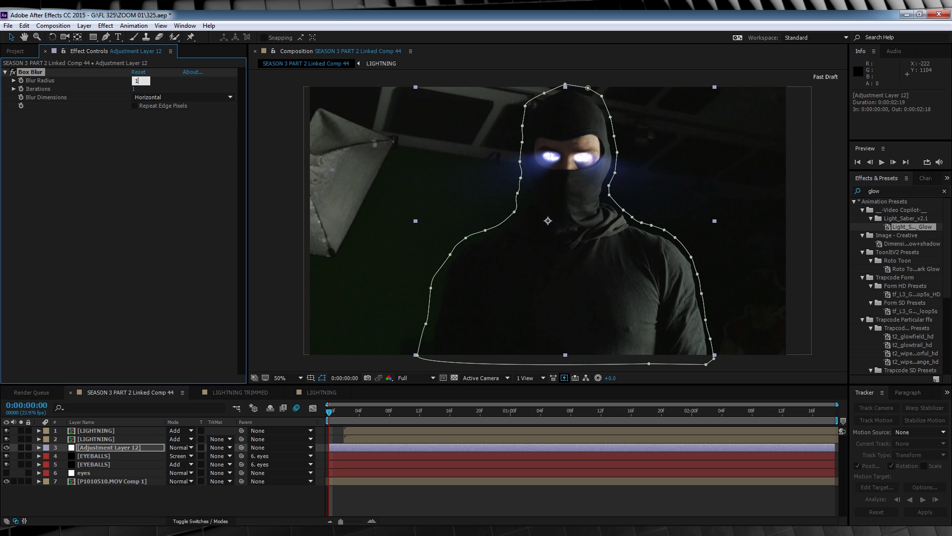
drag(134, 82, 134, 83)
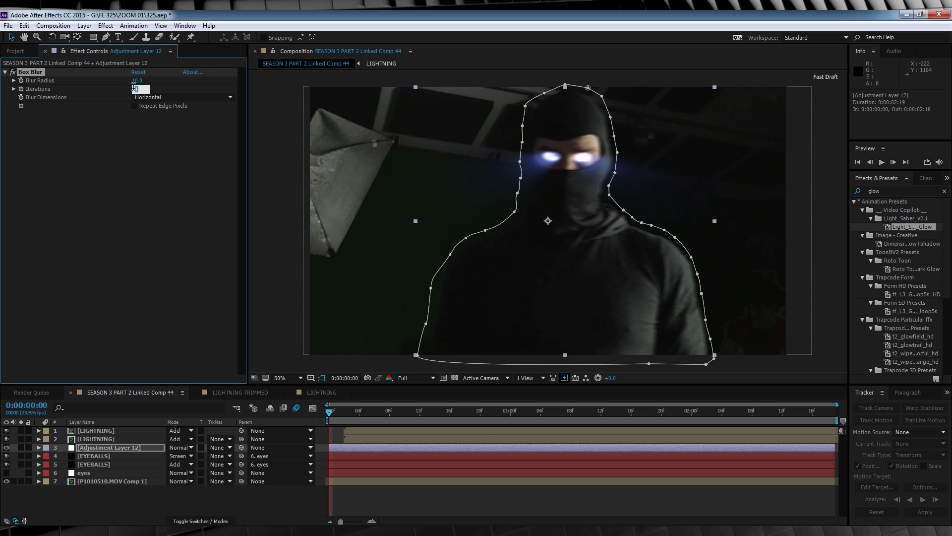
text(8)
key(Return)
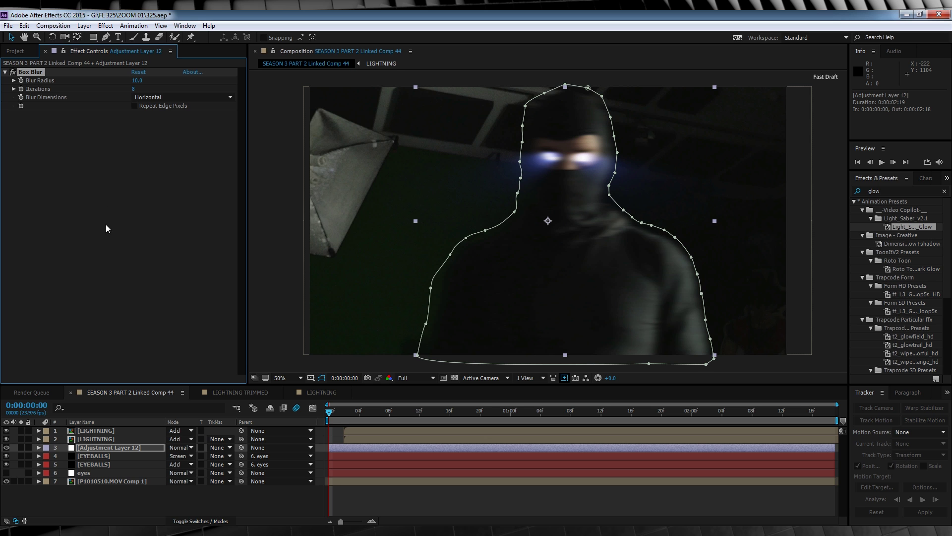
- Drive the Box Blur iterations with the expression wiggle(20,5) and preview the result
alt+click(22, 89)
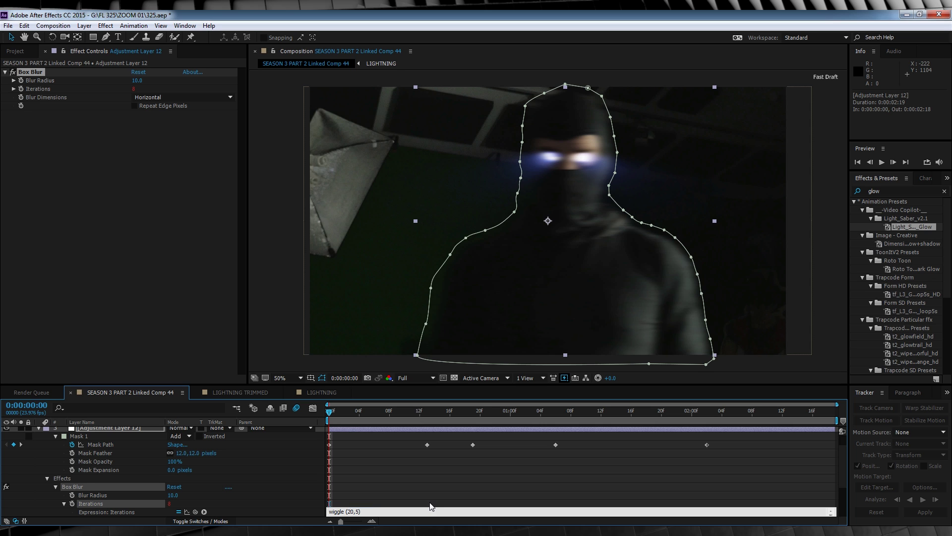
click(422, 487)
key(space)
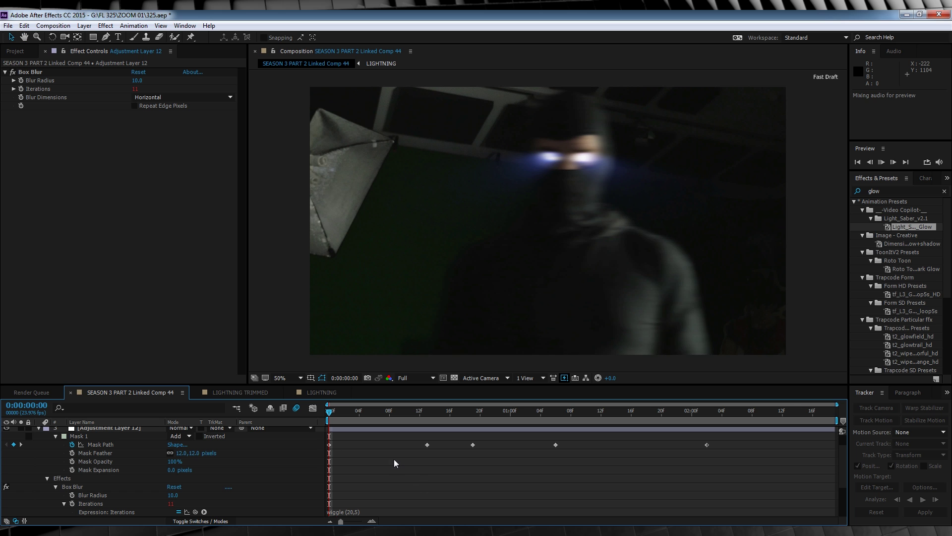